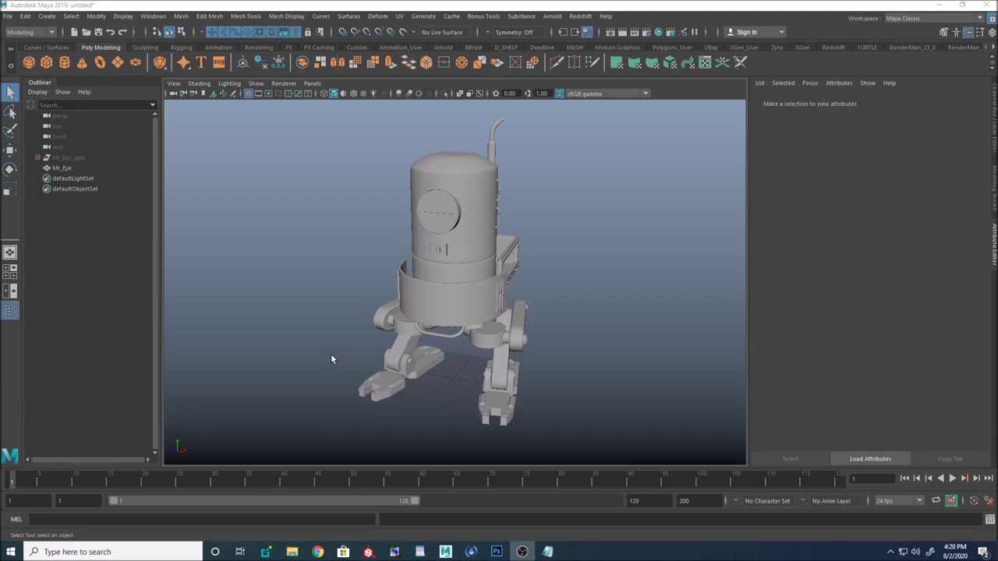
# Step: Inspect the robot from several angles and select the whole Mr_Eye model
pyautogui.keyDown('alt'); pyautogui.moveTo(534, 314); pyautogui.dragTo(492, 314); pyautogui.keyUp('alt')
pyautogui.keyDown('alt'); pyautogui.moveTo(491, 315); pyautogui.dragTo(415, 297, button='right'); pyautogui.keyUp('alt')
pyautogui.keyDown('alt'); pyautogui.moveTo(416, 297); pyautogui.dragTo(564, 329); pyautogui.keyUp('alt')
pyautogui.click(512, 254)
pyautogui.keyDown('alt'); pyautogui.moveTo(512, 253); pyautogui.dragTo(543, 302); pyautogui.keyUp('alt')
pyautogui.moveTo(544, 302)
pyautogui.keyDown('alt'); pyautogui.mouseDown(button='right')
pyautogui.moveTo(631, 333)
pyautogui.moveTo(529, 289)
pyautogui.mouseUp(button='right'); pyautogui.keyUp('alt')
# Step: Reselect Mr_Eye and bring up Assign New Material from the marking menu
pyautogui.click(577, 300)
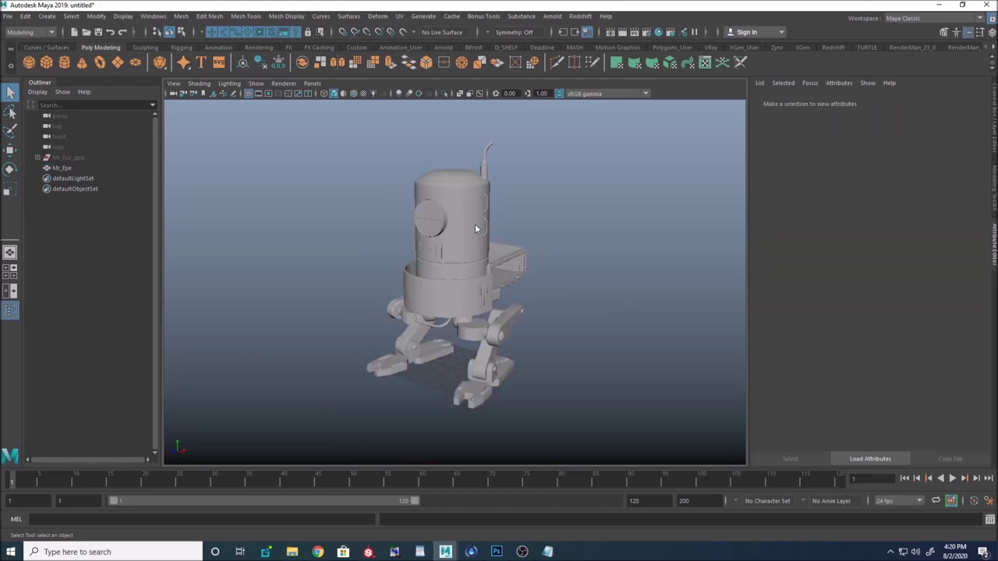
pyautogui.click(474, 223)
pyautogui.moveTo(460, 210); pyautogui.dragTo(545, 479, button='right')
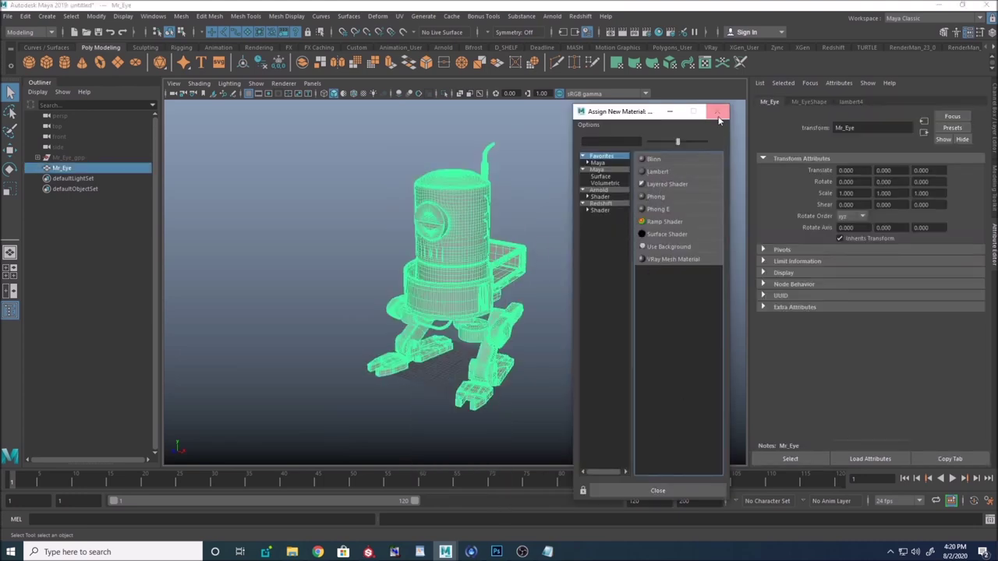
# Step: Export the selected robot as Mreye.obj, then switch to Substance Painter
pyautogui.click(717, 112)
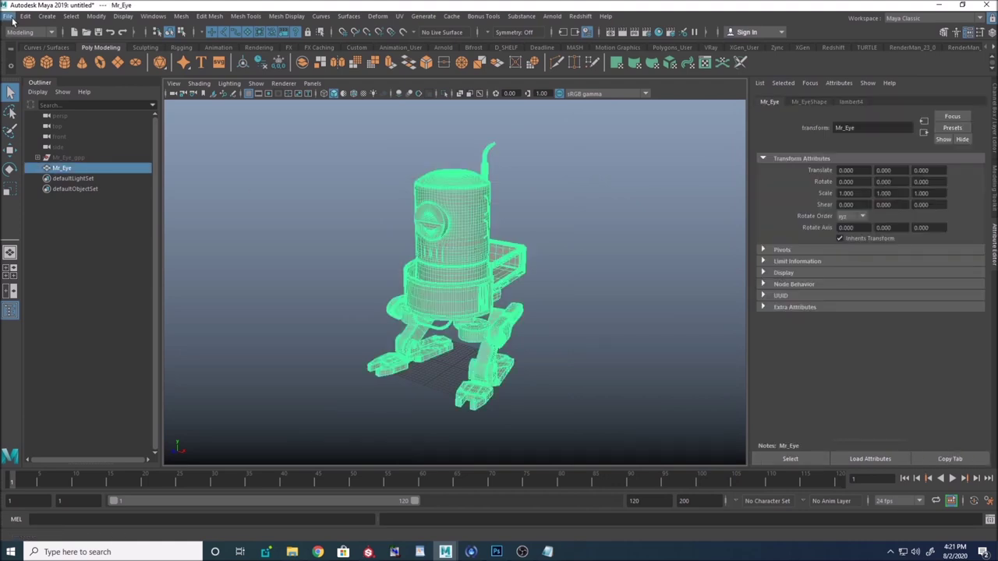
pyautogui.click(9, 16)
pyautogui.click(35, 165)
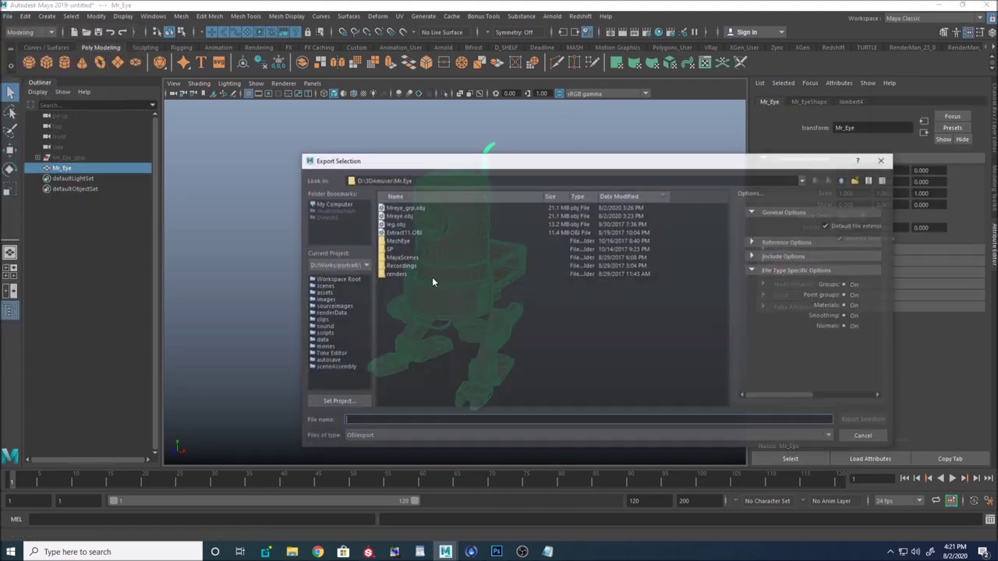
pyautogui.click(405, 216)
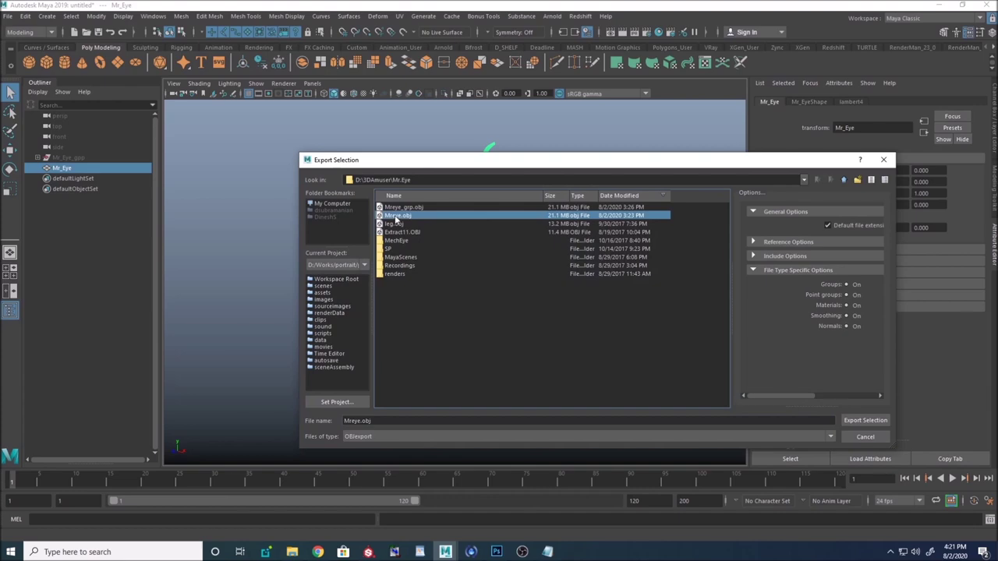
pyautogui.click(883, 159)
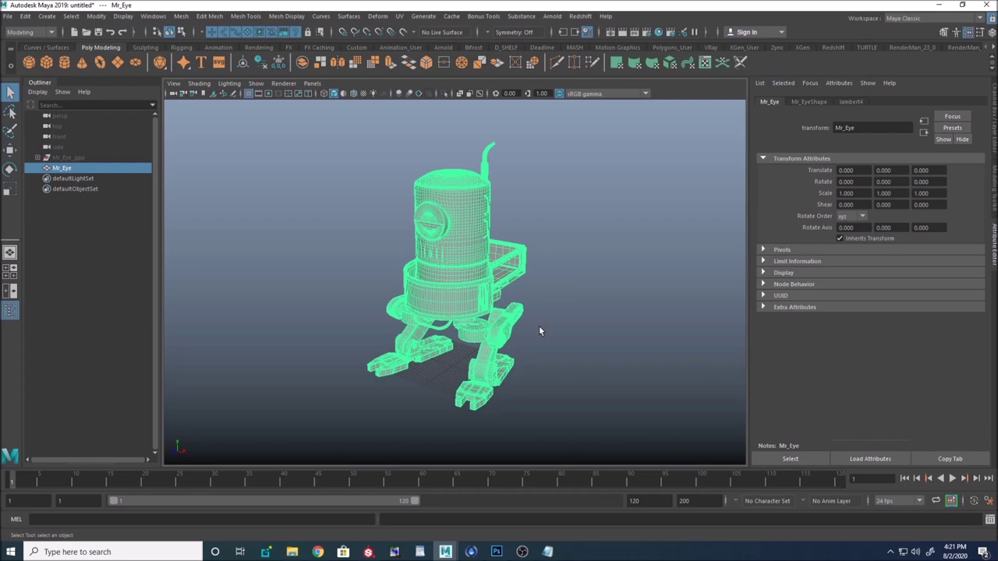
pyautogui.click(368, 551)
# Step: Start a new project and load Mreye.obj as its mesh
pyautogui.click(10, 18)
pyautogui.click(25, 28)
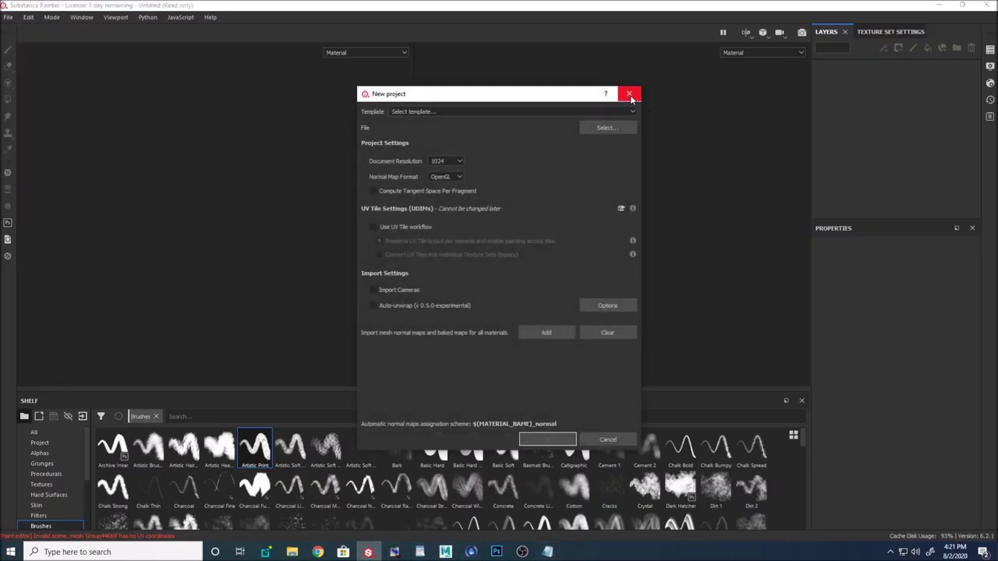
pyautogui.click(608, 128)
pyautogui.click(515, 255)
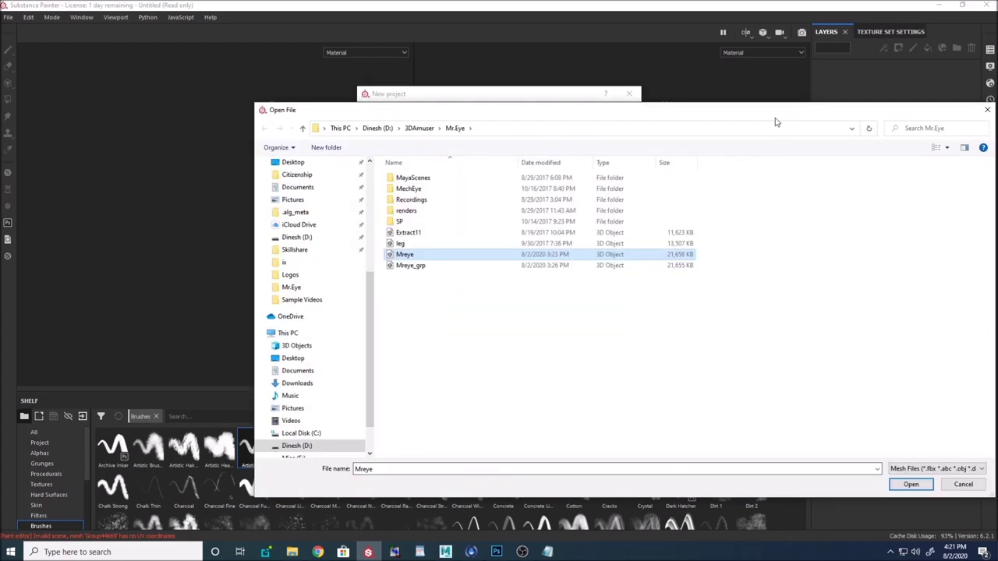
pyautogui.click(790, 469)
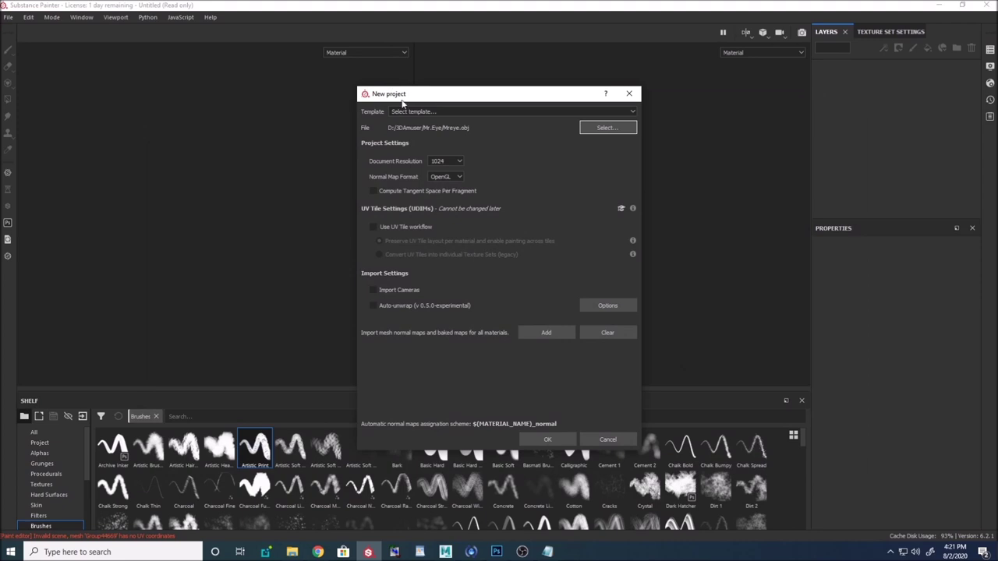
# Step: Enable the UV Tile workflow, create the project and discard the previous one
pyautogui.moveTo(456, 102); pyautogui.dragTo(336, 77)
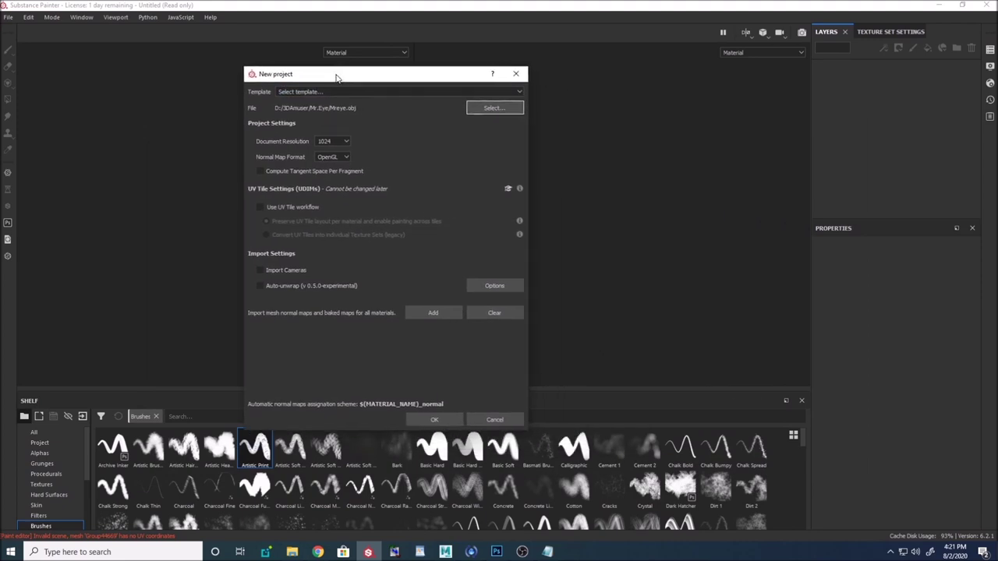
pyautogui.click(261, 208)
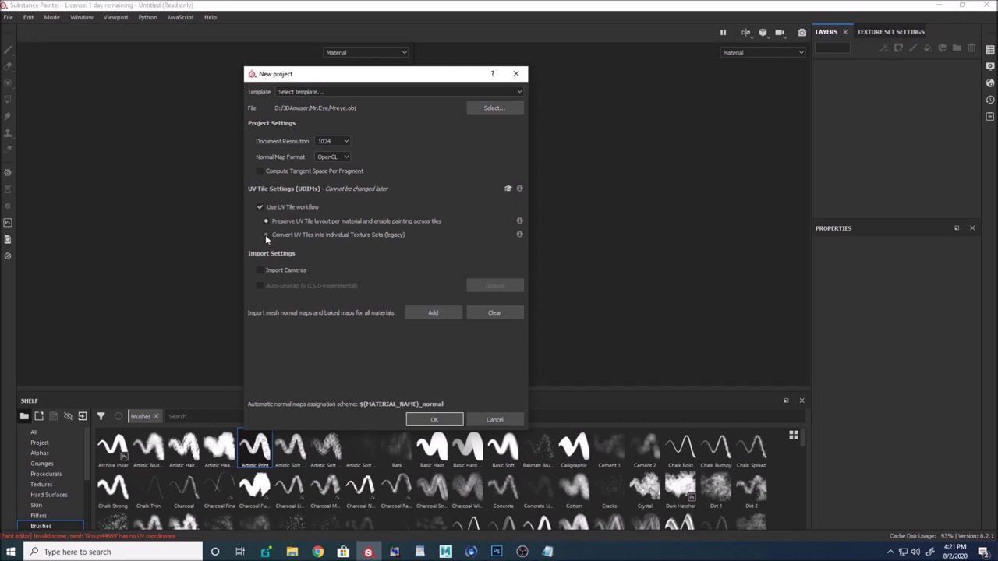
pyautogui.click(441, 423)
pyautogui.click(468, 289)
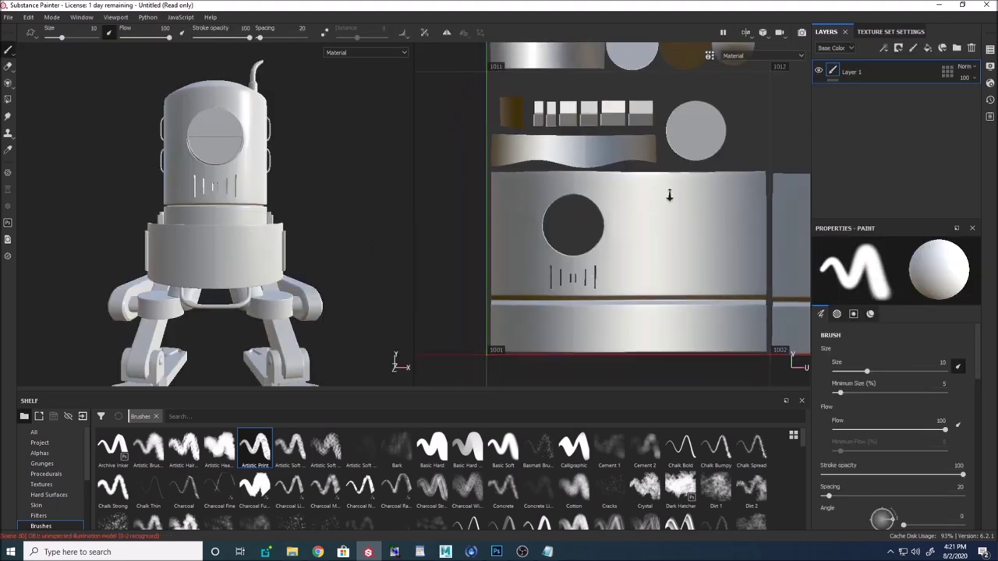
# Step: Zoom out to UDIM tiles 1001–1015, check tile 1006 in the Texture Set List, then orbit
pyautogui.keyDown('alt'); pyautogui.moveTo(669, 195); pyautogui.dragTo(594, 270, button='right'); pyautogui.keyUp('alt')
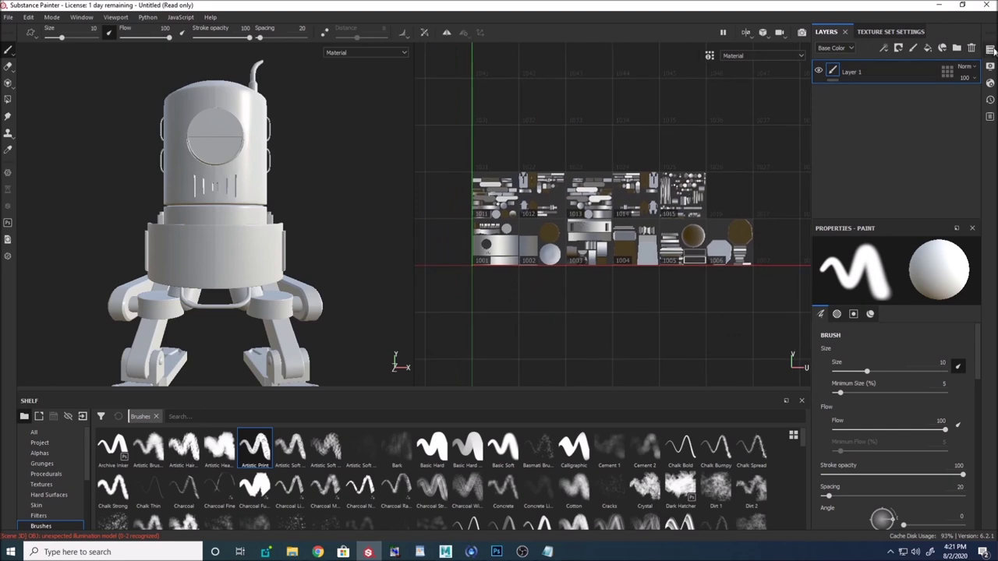
pyautogui.click(990, 49)
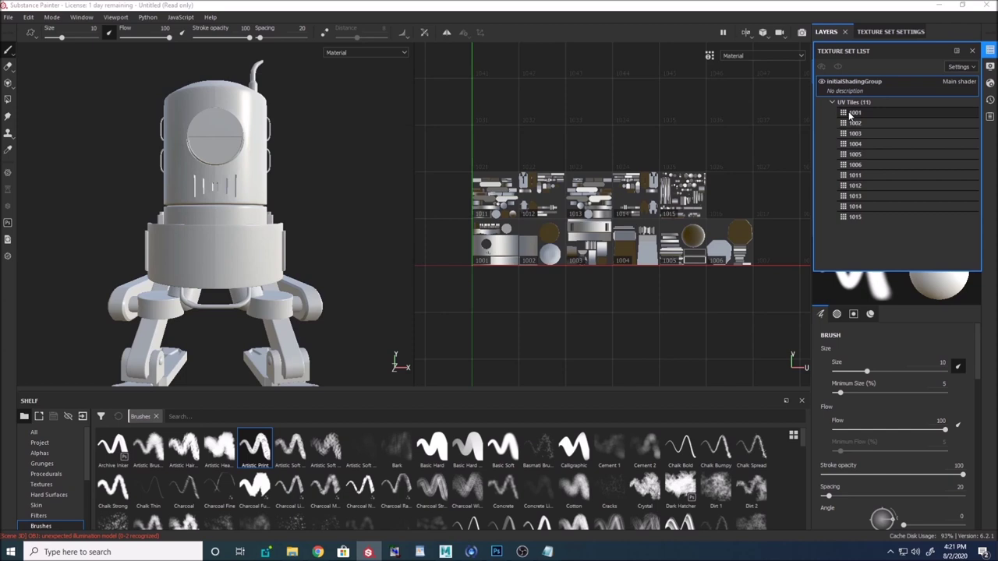
pyautogui.click(856, 164)
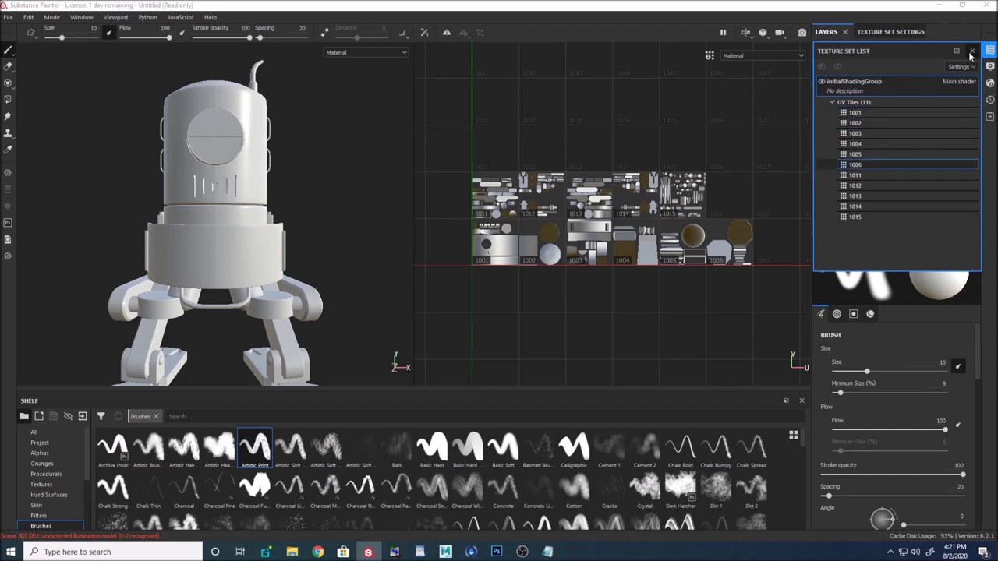
pyautogui.click(971, 51)
pyautogui.keyDown('alt'); pyautogui.moveTo(323, 234); pyautogui.dragTo(306, 215); pyautogui.keyUp('alt')
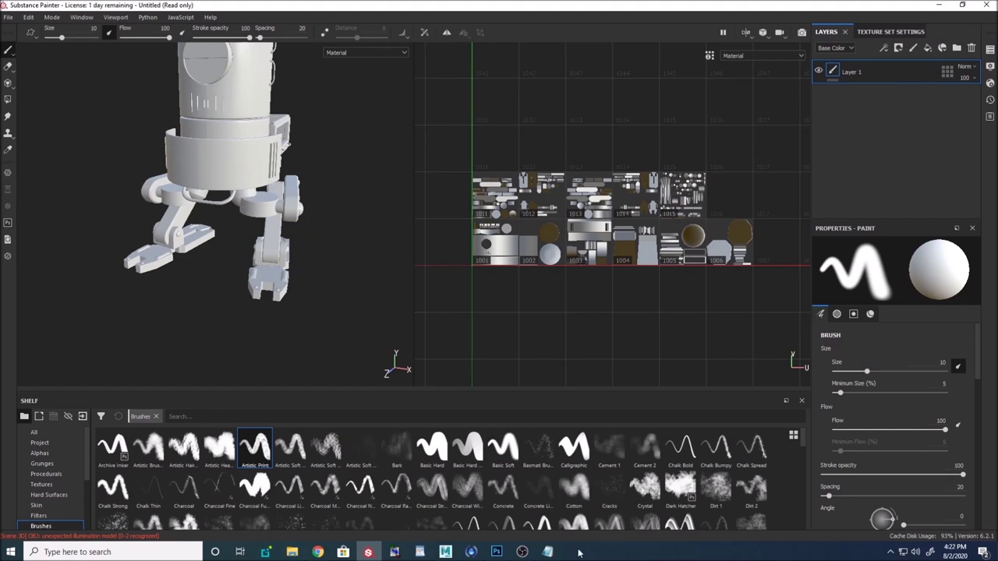
# Step: Back in Maya, hide the robot, select Mr_Eye_grp and unhide everything
pyautogui.moveTo(445, 552)
pyautogui.click(382, 514)
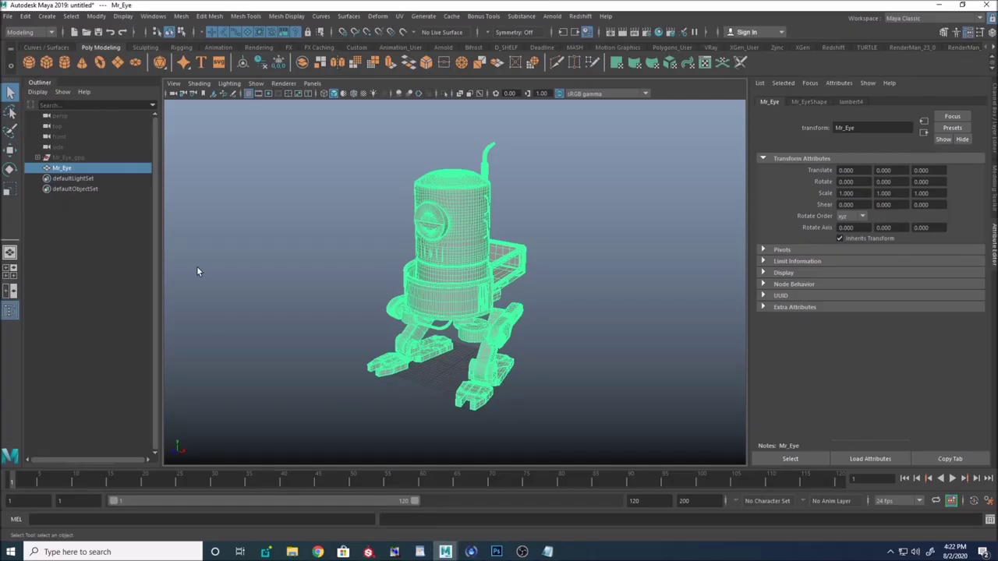
pyautogui.hotkey('ctrl', 'h')
pyautogui.click(68, 158)
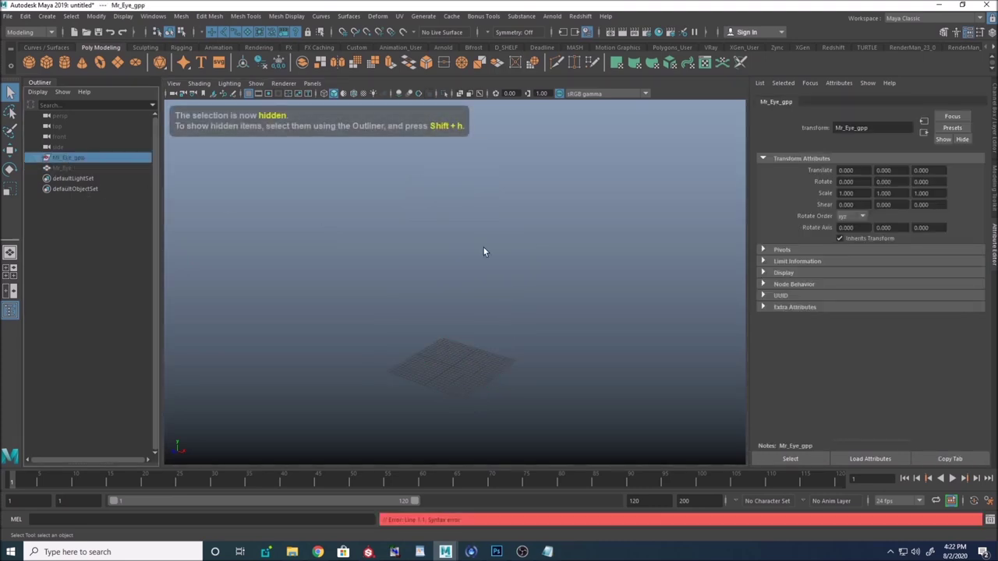
pyautogui.hotkey('shift', 'h')
# Step: Expand Mr_Eye_grp and select and frame the head, body and legs in turn
pyautogui.click(37, 159)
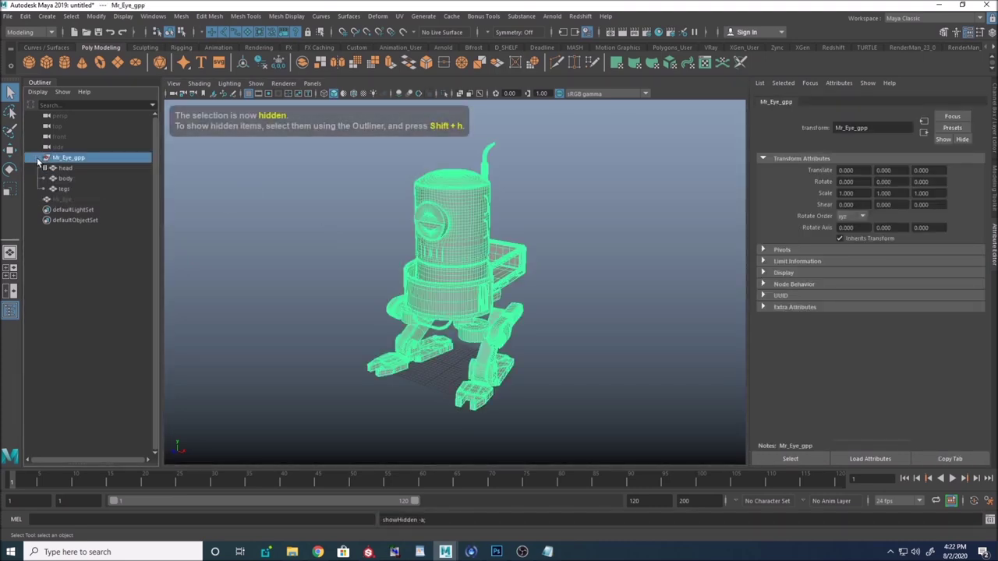
pyautogui.click(65, 168)
pyautogui.press('f')
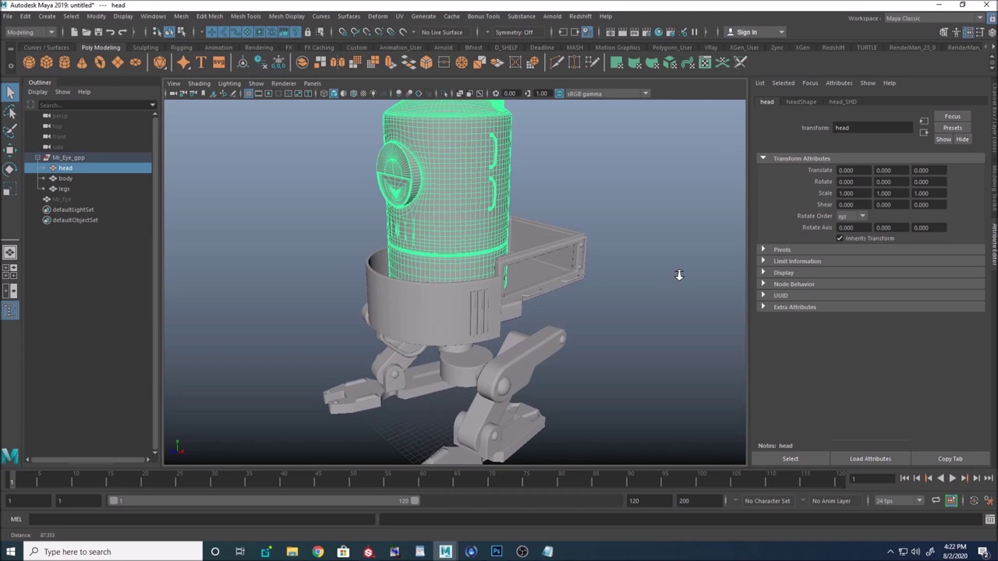
pyautogui.click(70, 178)
pyautogui.press('f')
pyautogui.click(69, 188)
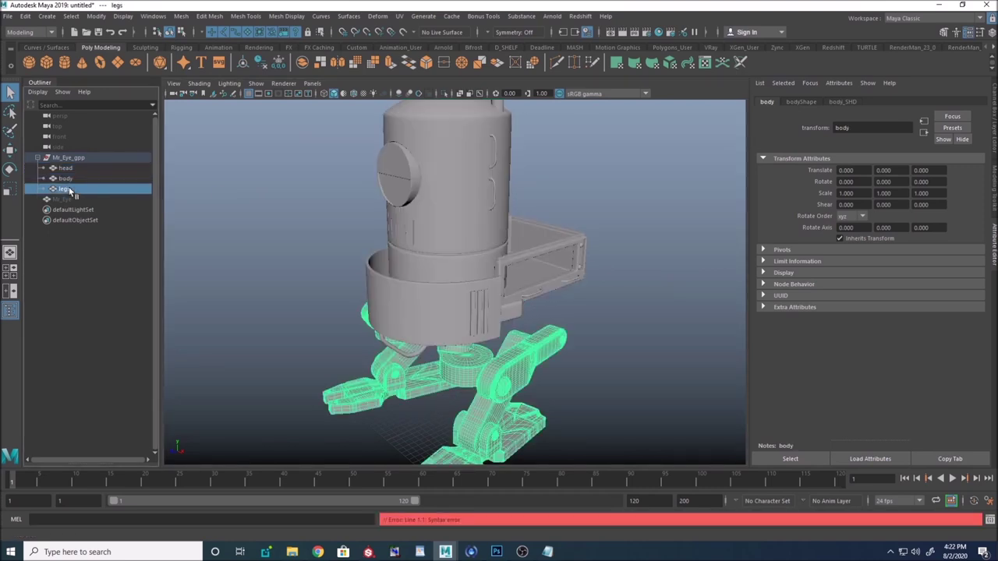
# Step: Select the head, body and legs meshes in the scene, checking the head_SHD material
pyautogui.click(477, 195)
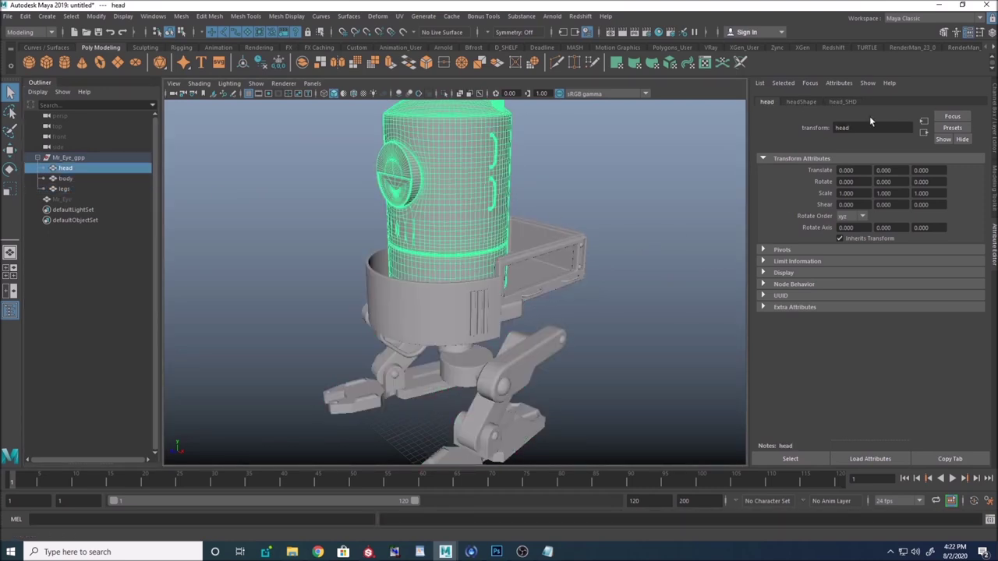
pyautogui.click(850, 102)
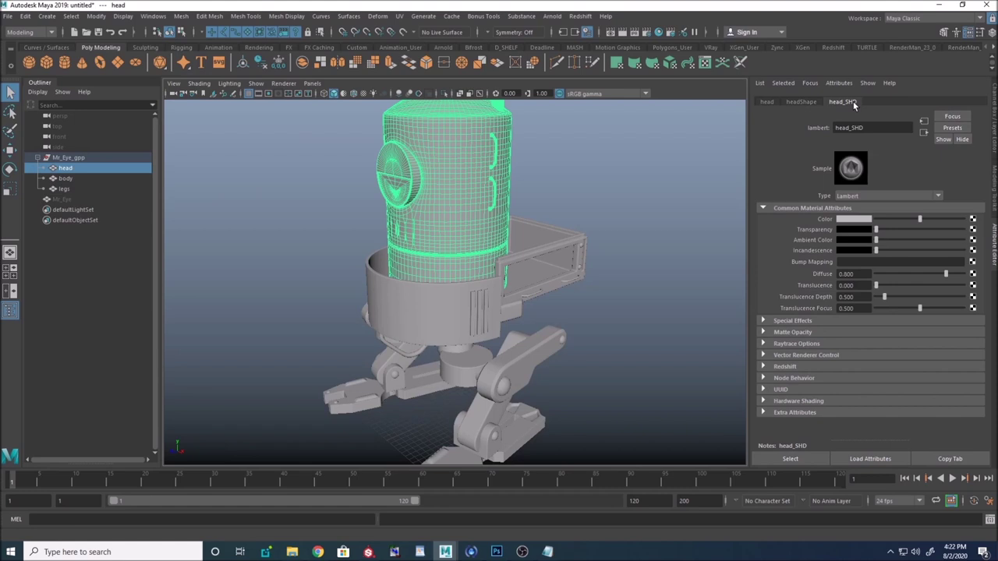
pyautogui.click(438, 306)
pyautogui.keyDown('alt'); pyautogui.moveTo(540, 325); pyautogui.dragTo(481, 275); pyautogui.keyUp('alt')
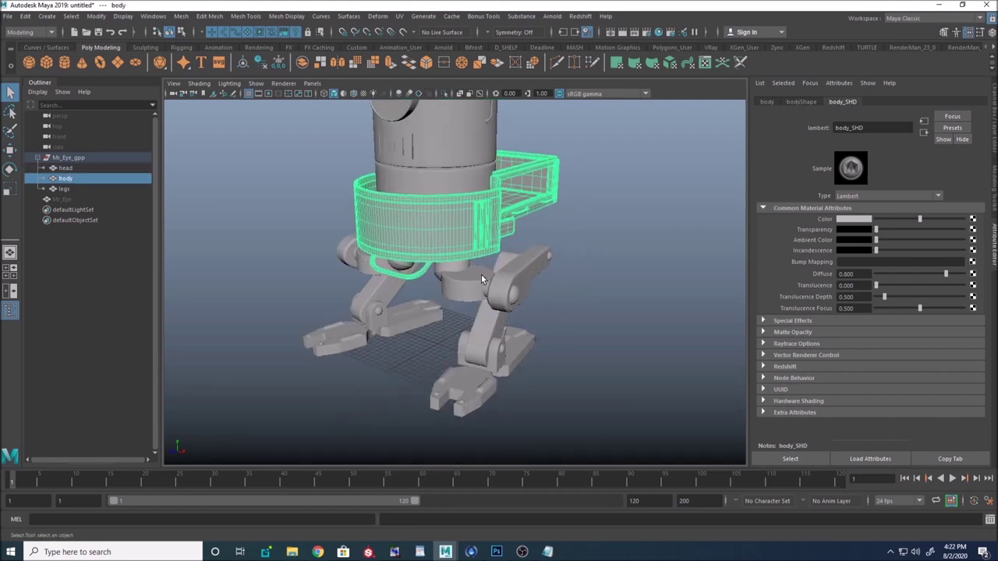
pyautogui.click(471, 281)
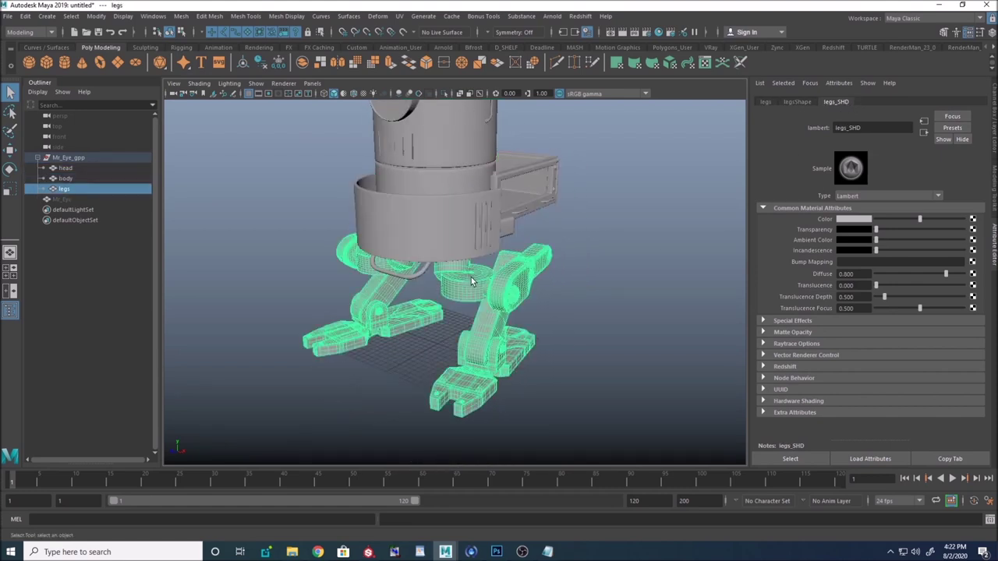
# Step: Select the whole Mr_Eye_grp robot group and switch to Substance Painter
pyautogui.click(586, 261)
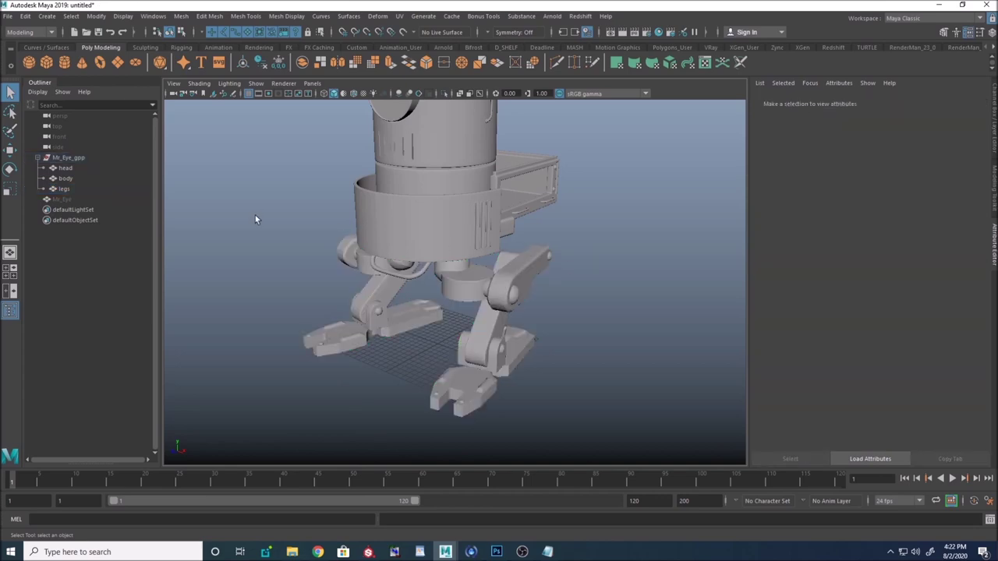
pyautogui.click(76, 159)
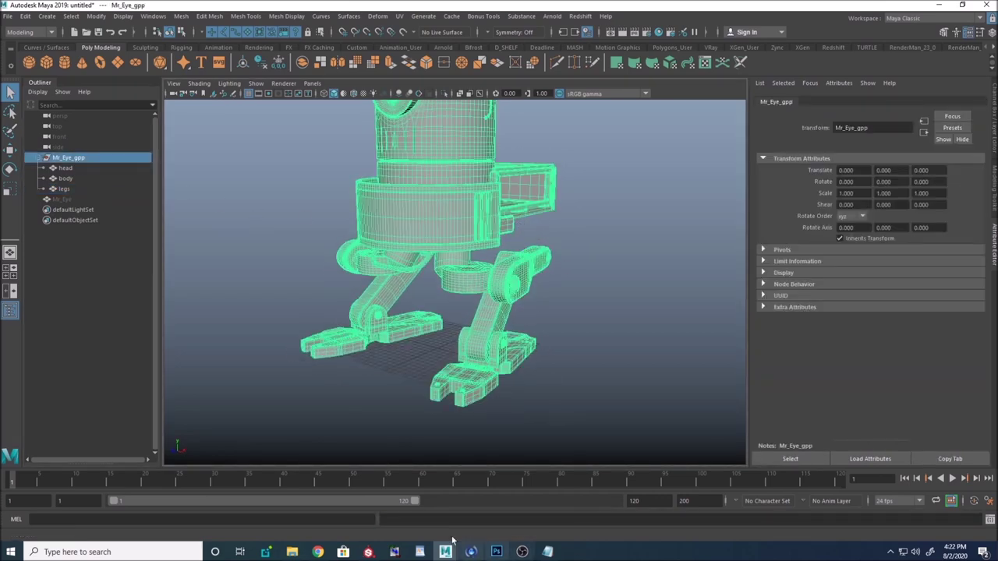
pyautogui.click(368, 552)
# Step: Create a new UDIM project from Mreye_grp.obj, discarding the current project
pyautogui.click(8, 16)
pyautogui.click(27, 26)
pyautogui.click(607, 128)
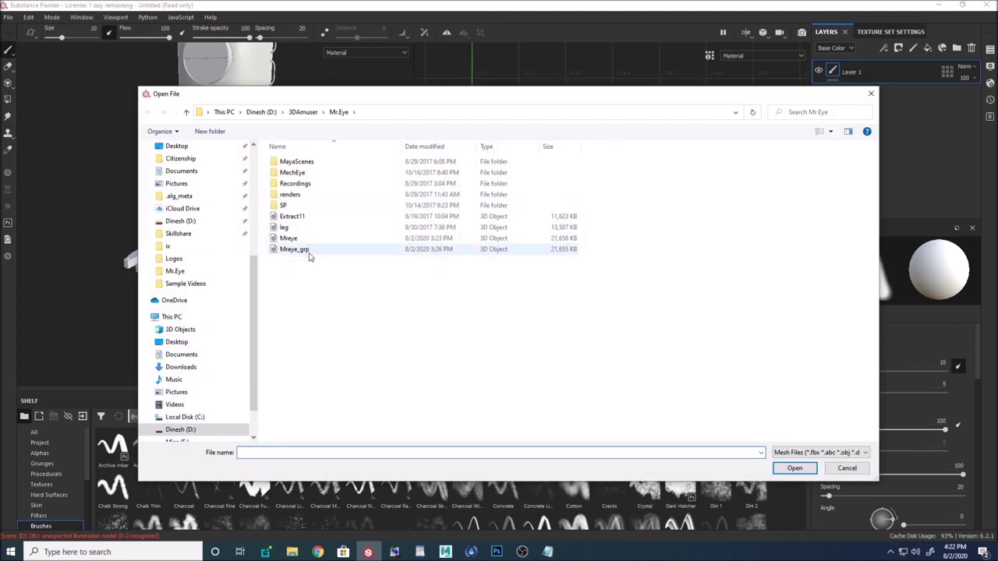
pyautogui.doubleClick(305, 251)
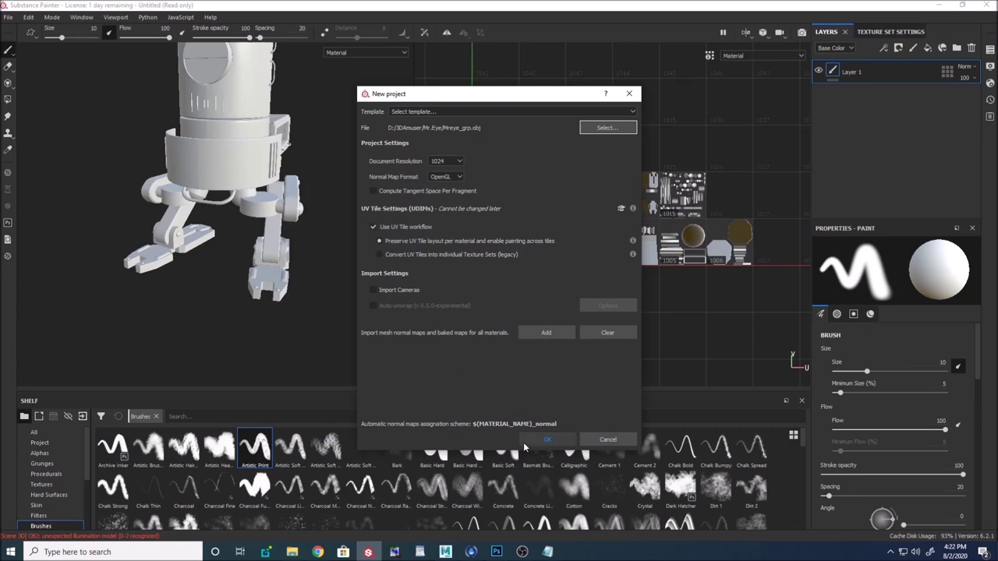
pyautogui.click(547, 439)
pyautogui.click(483, 291)
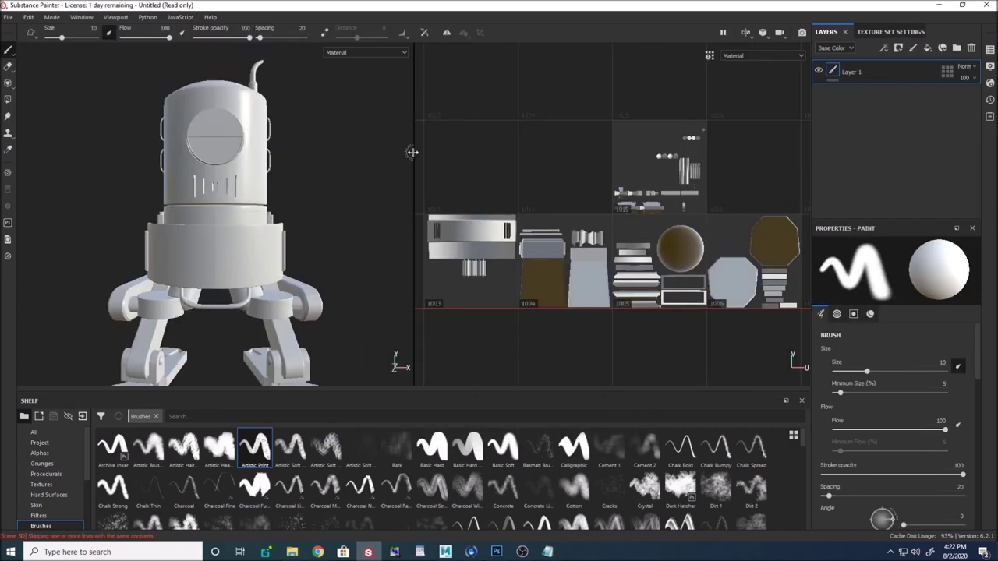
# Step: Collapse the body_grp, head_grp and legs_grp tile lists and cycle through each texture set
pyautogui.scroll(-5, 591, 177)
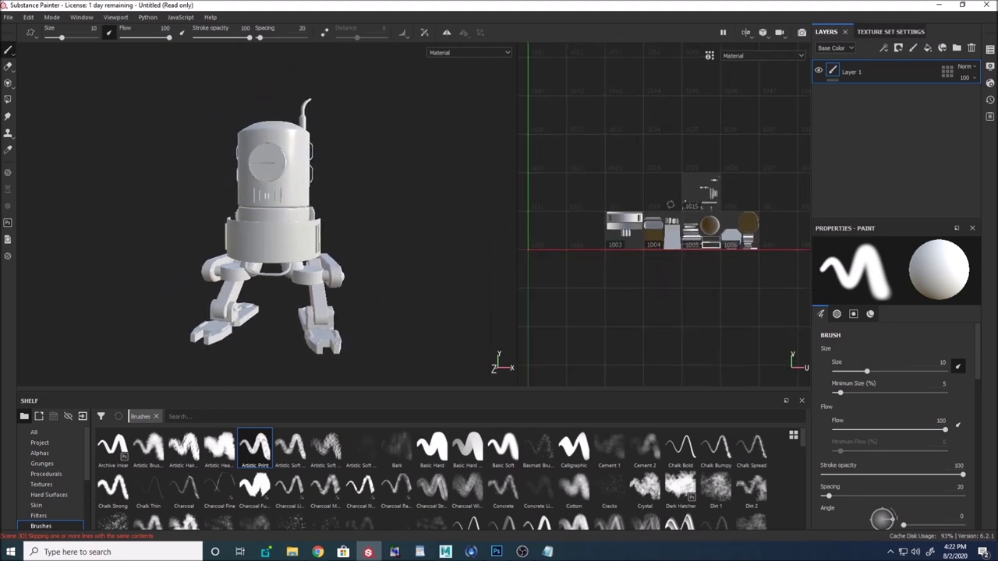
pyautogui.scroll(-2, 764, 238)
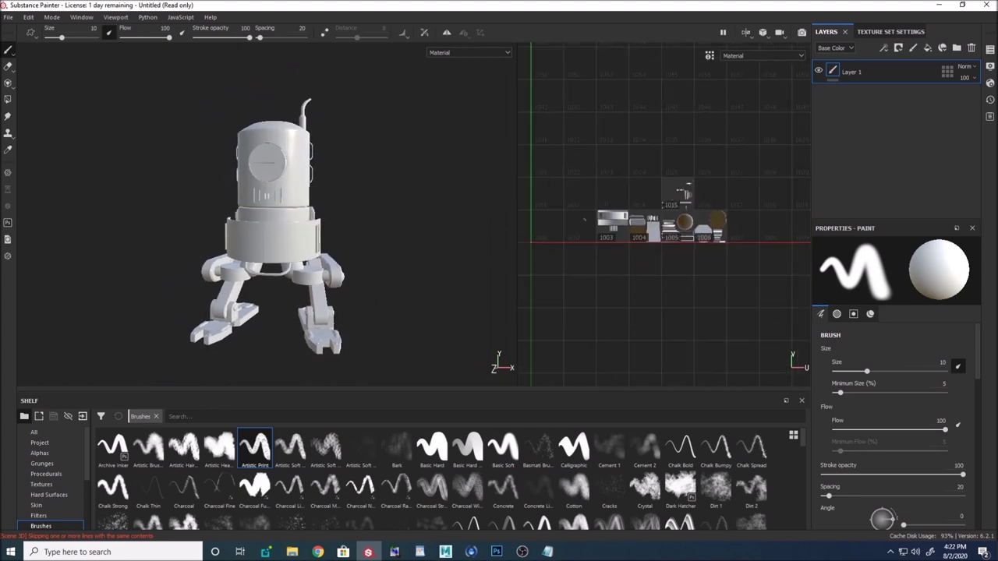
pyautogui.click(990, 49)
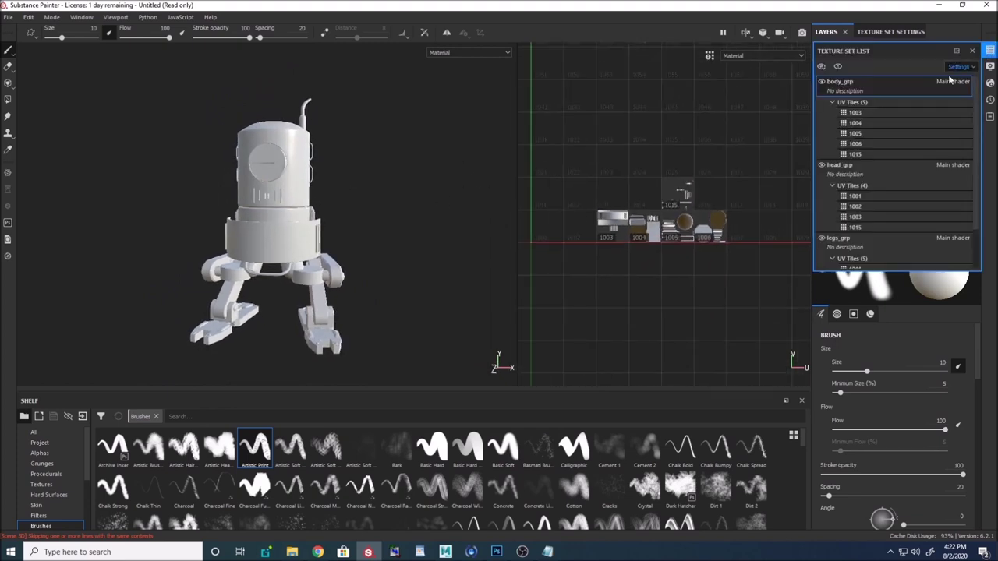
pyautogui.click(833, 102)
pyautogui.click(833, 134)
pyautogui.click(833, 164)
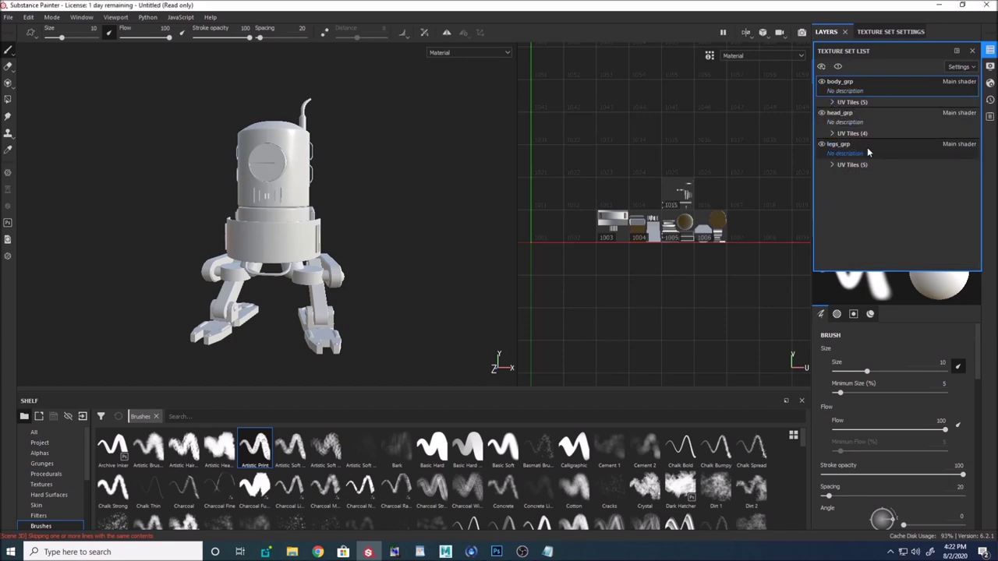
pyautogui.click(867, 149)
pyautogui.press('f')
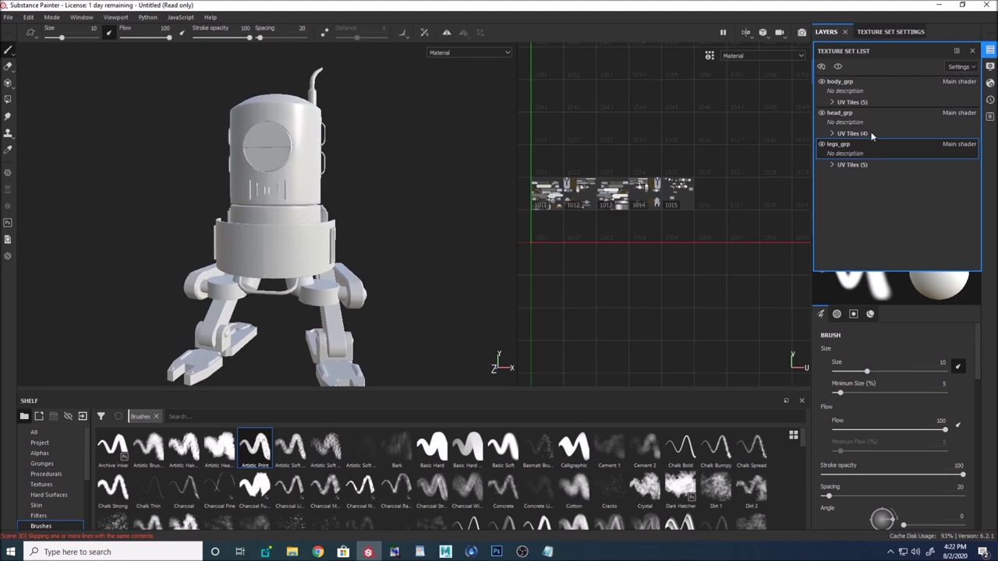
pyautogui.click(857, 117)
pyautogui.click(833, 82)
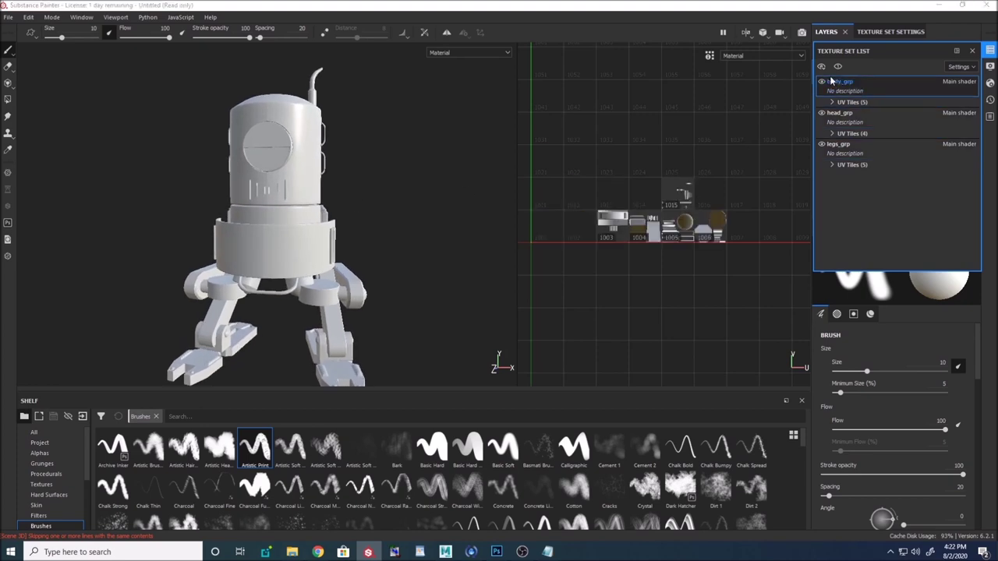
# Step: Paint a test stroke across the robot's lower body and side box, then close the list
pyautogui.keyDown('alt'); pyautogui.moveTo(358, 219); pyautogui.dragTo(314, 196); pyautogui.keyUp('alt')
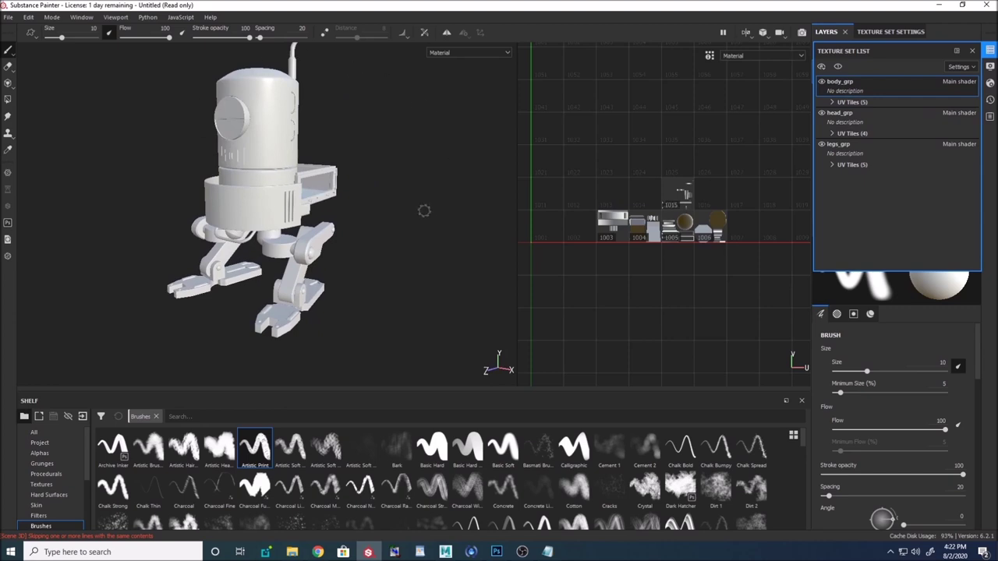
pyautogui.keyDown('alt'); pyautogui.moveTo(455, 223); pyautogui.dragTo(387, 223, button='right'); pyautogui.keyUp('alt')
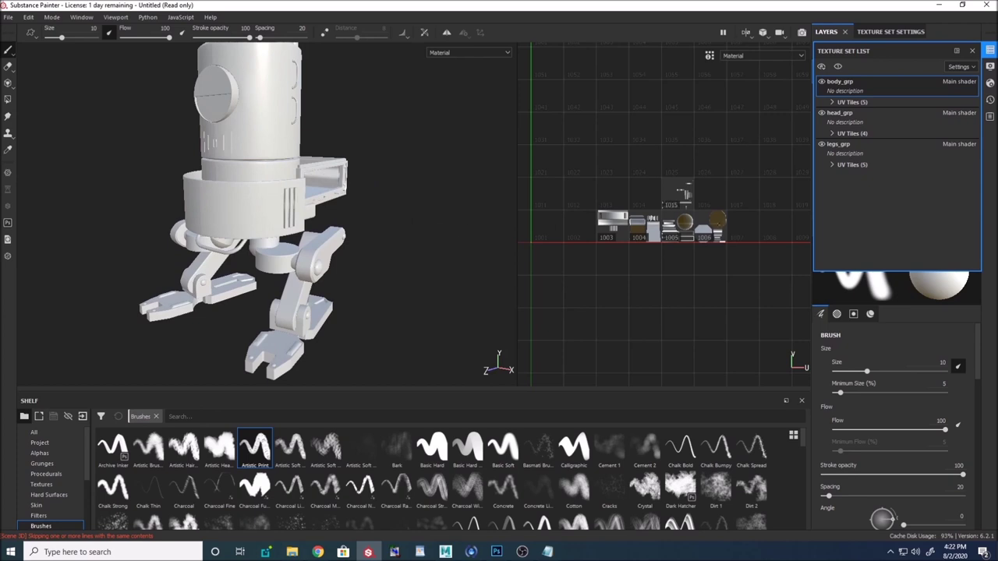
pyautogui.moveTo(343, 167); pyautogui.dragTo(226, 234)
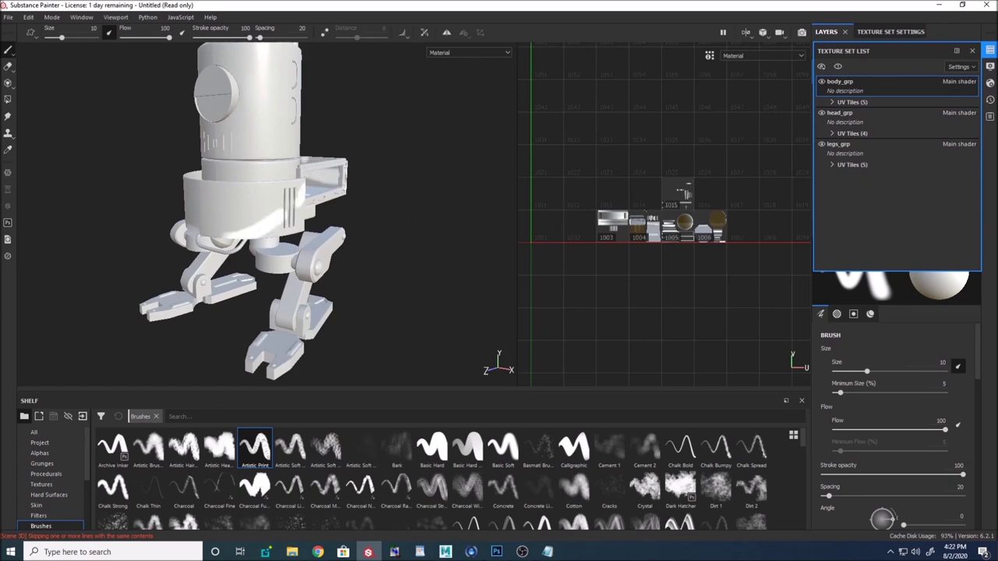
pyautogui.moveTo(308, 191)
pyautogui.mouseDown()
pyautogui.moveTo(347, 163)
pyautogui.moveTo(304, 210)
pyautogui.moveTo(187, 218)
pyautogui.moveTo(335, 159)
pyautogui.mouseUp()
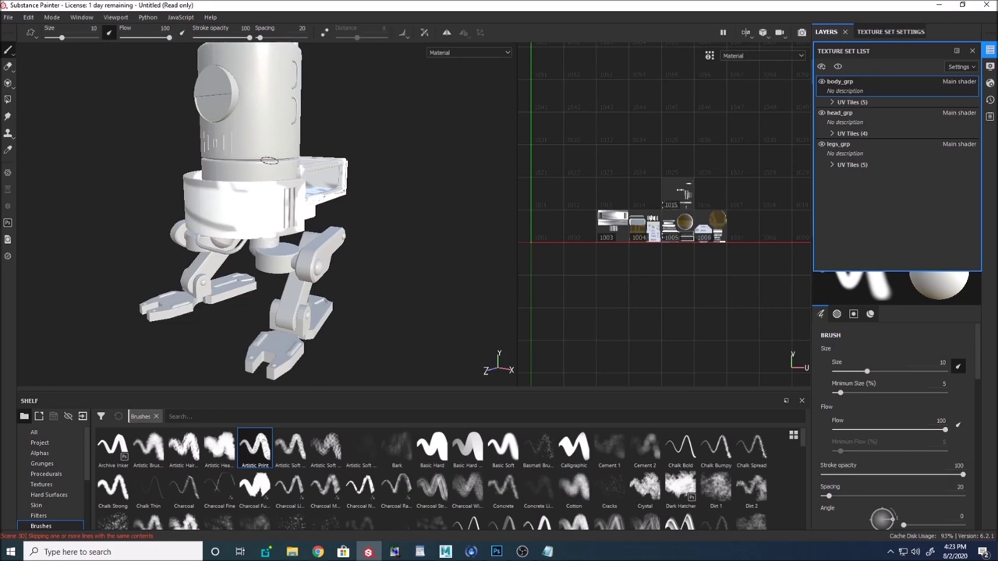
pyautogui.click(972, 50)
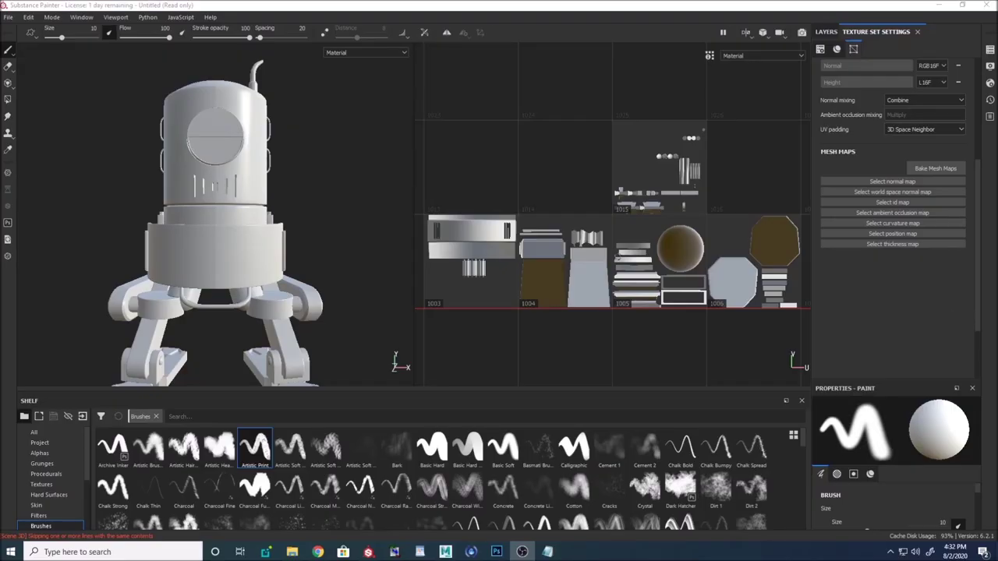
# Step: Orbit the robot while Texture Set Settings shows the empty Mesh Maps slots
pyautogui.keyDown('alt'); pyautogui.moveTo(352, 216); pyautogui.dragTo(231, 126); pyautogui.keyUp('alt')
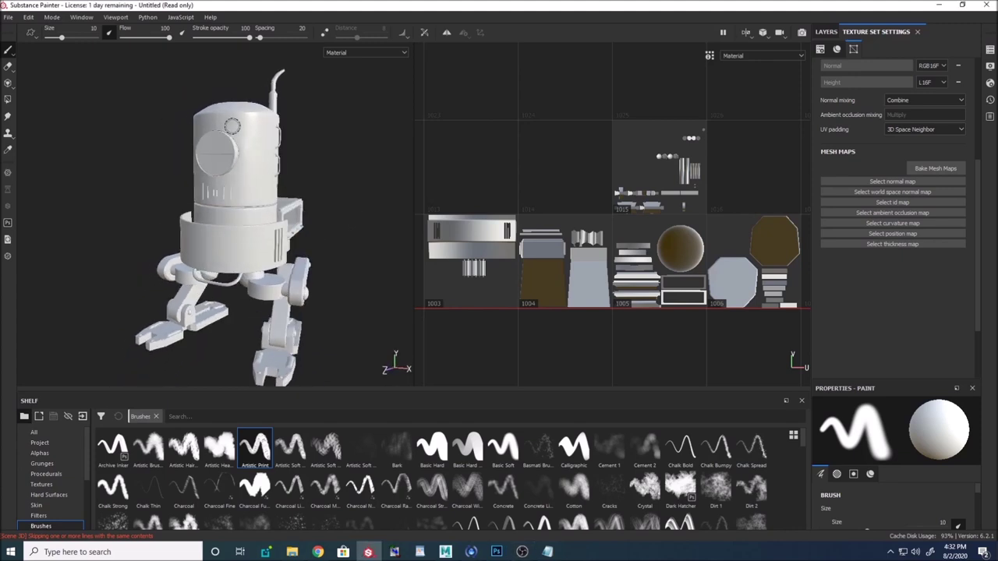
# Step: Collapse all three texture sets' tile lists and open Baking for seven mesh maps at 512
pyautogui.keyDown('alt'); pyautogui.moveTo(296, 173); pyautogui.dragTo(356, 183, button='right'); pyautogui.keyUp('alt')
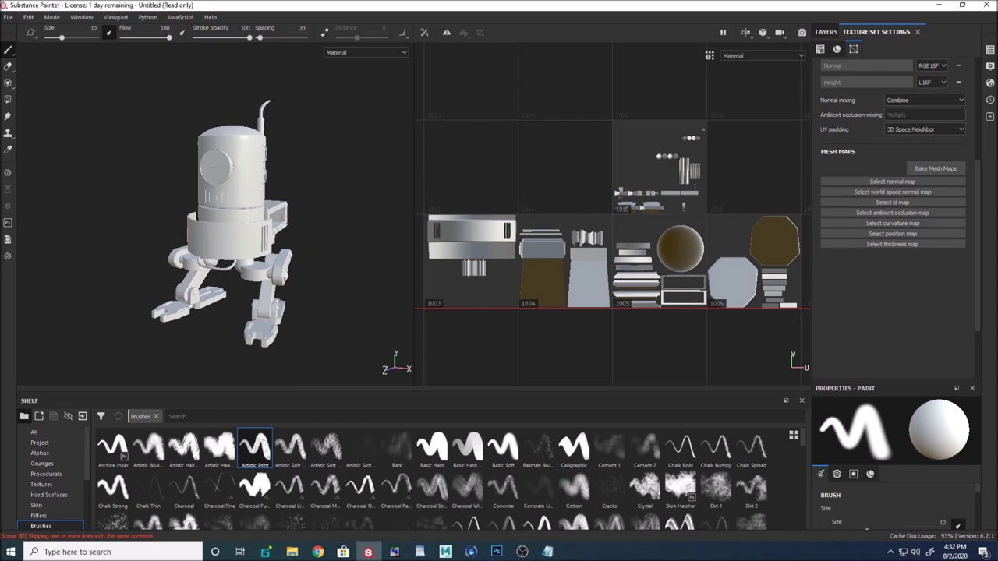
pyautogui.click(990, 49)
pyautogui.click(828, 92)
pyautogui.click(832, 133)
pyautogui.click(830, 164)
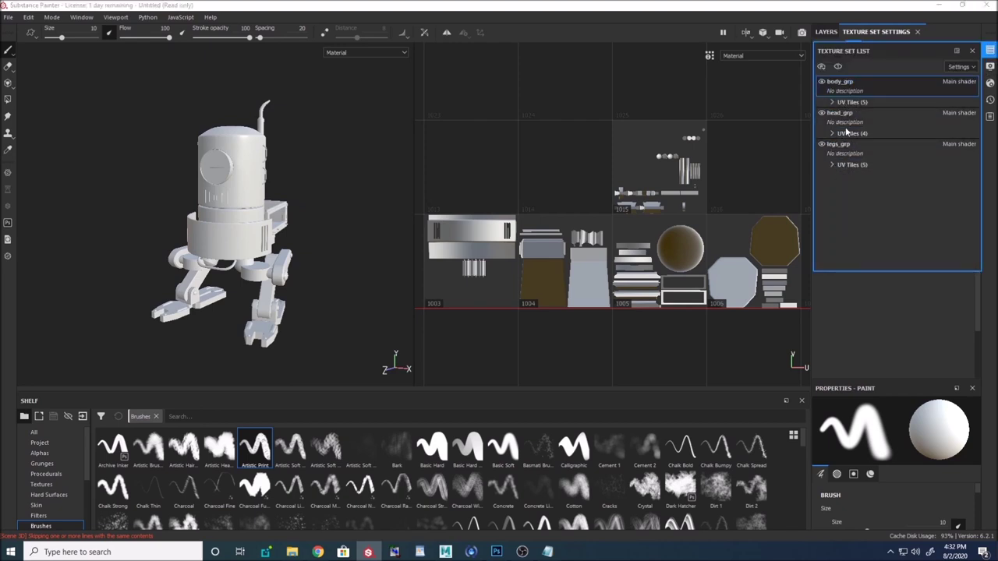
pyautogui.click(989, 67)
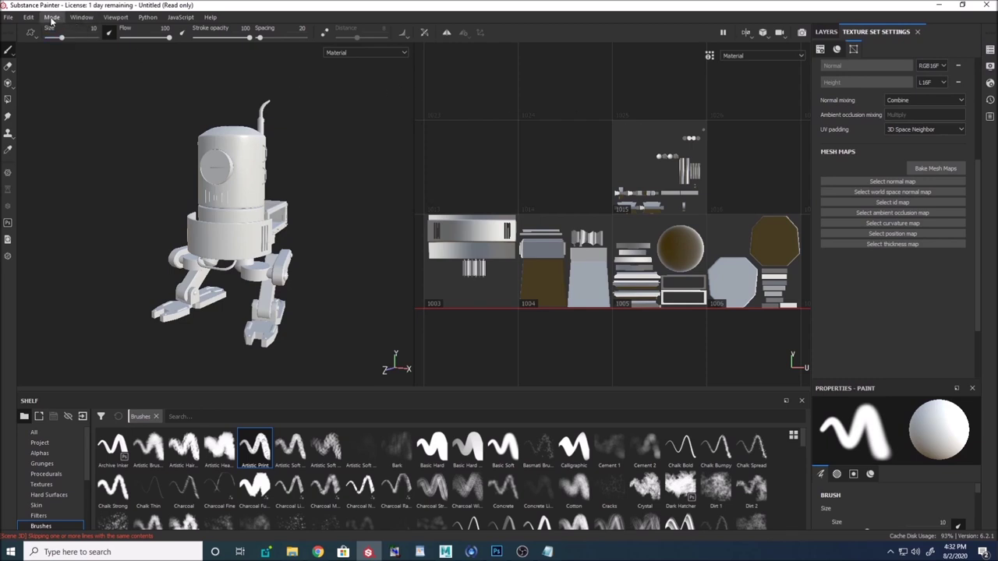
pyautogui.click(923, 170)
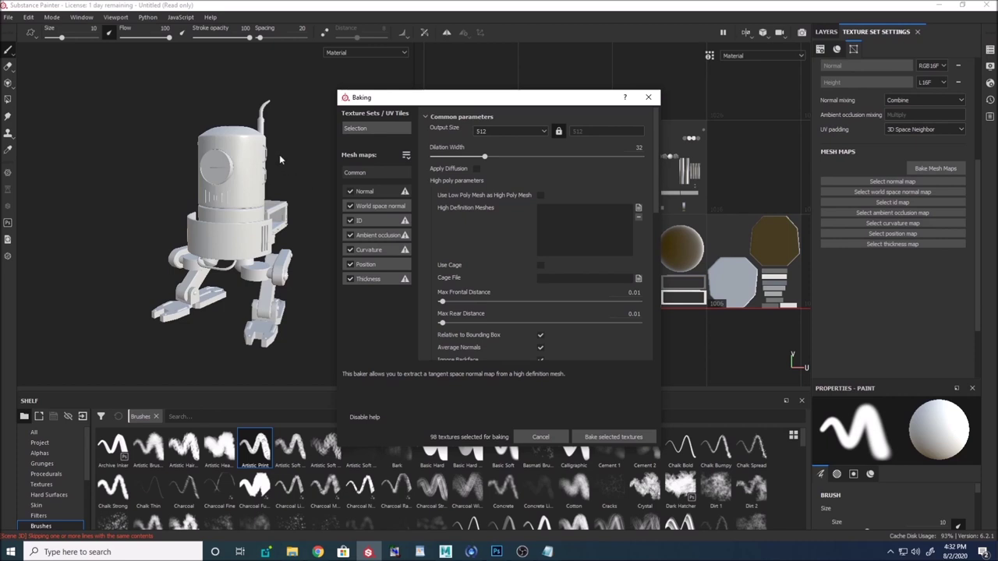
# Step: Bake body_grp's seven mesh maps only, excluding head_grp and legs_grp, then dismiss the progress
pyautogui.click(382, 130)
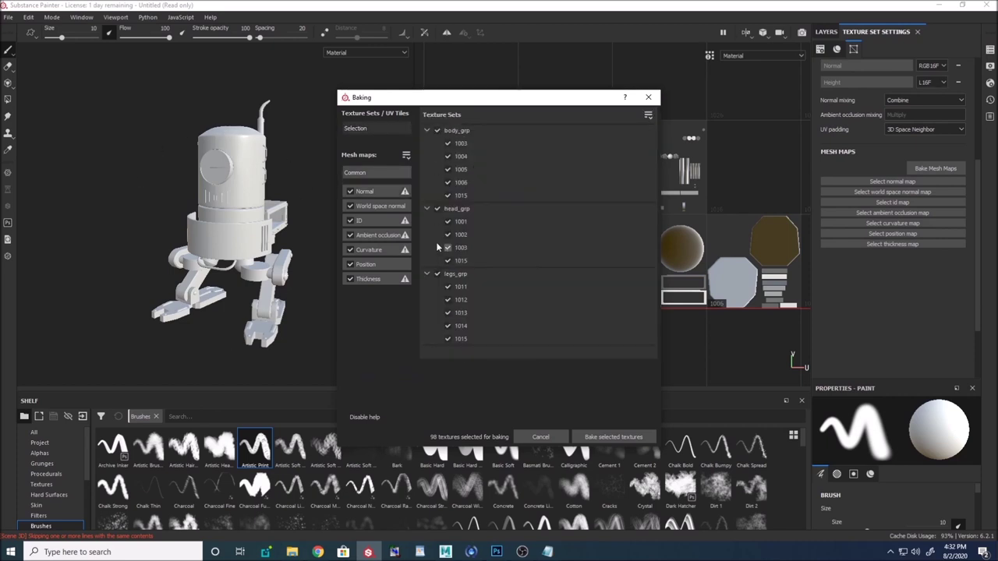
pyautogui.click(436, 208)
pyautogui.click(437, 274)
pyautogui.click(427, 131)
pyautogui.click(609, 437)
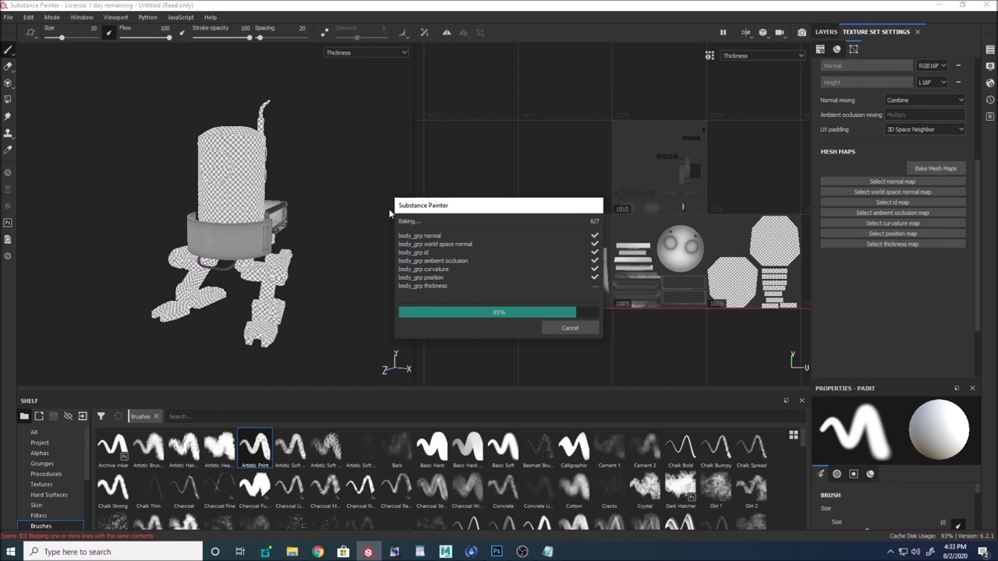
pyautogui.click(573, 328)
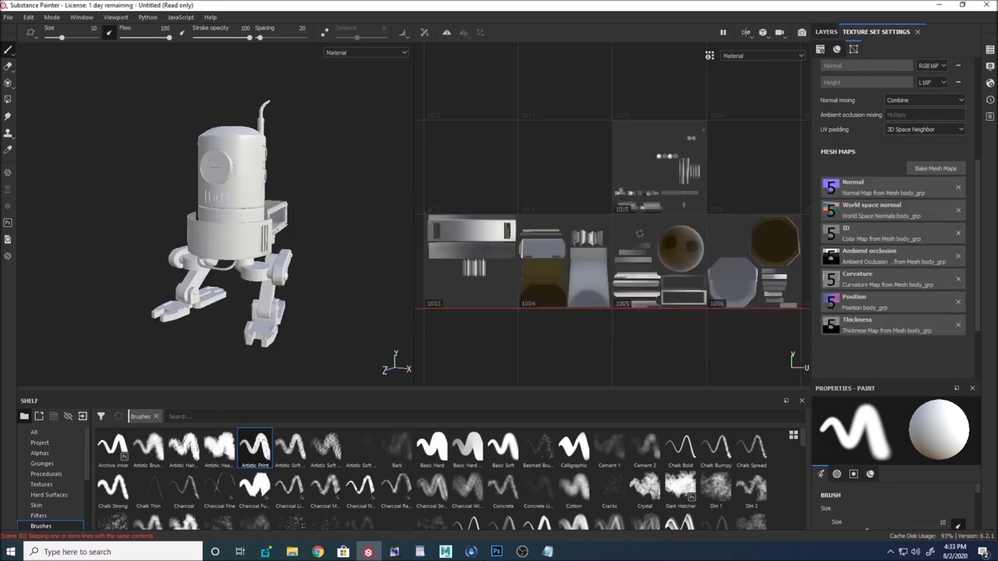
pyautogui.scroll(-2, 638, 246)
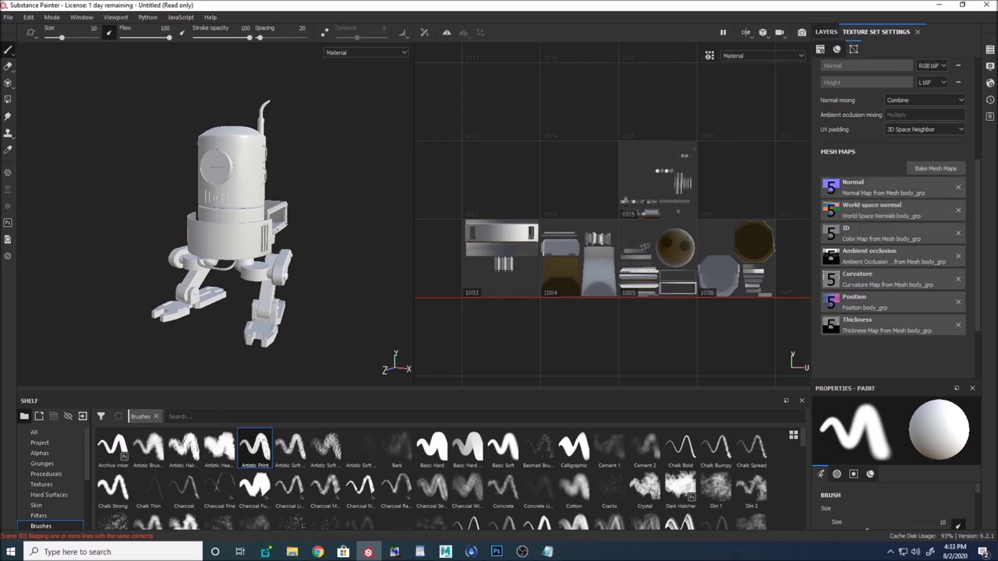
# Step: Switch to the head_grp texture set and open the mesh map baking settings
pyautogui.click(990, 50)
pyautogui.click(863, 138)
pyautogui.click(960, 67)
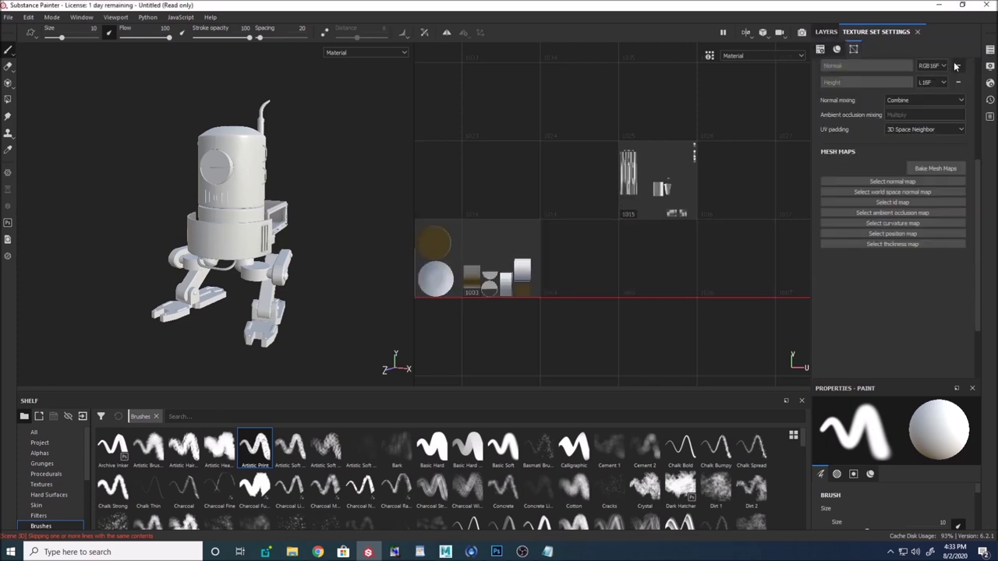
pyautogui.click(935, 168)
# Step: Set the bake selection to head_grp only, excluding body_grp, and start baking
pyautogui.click(397, 128)
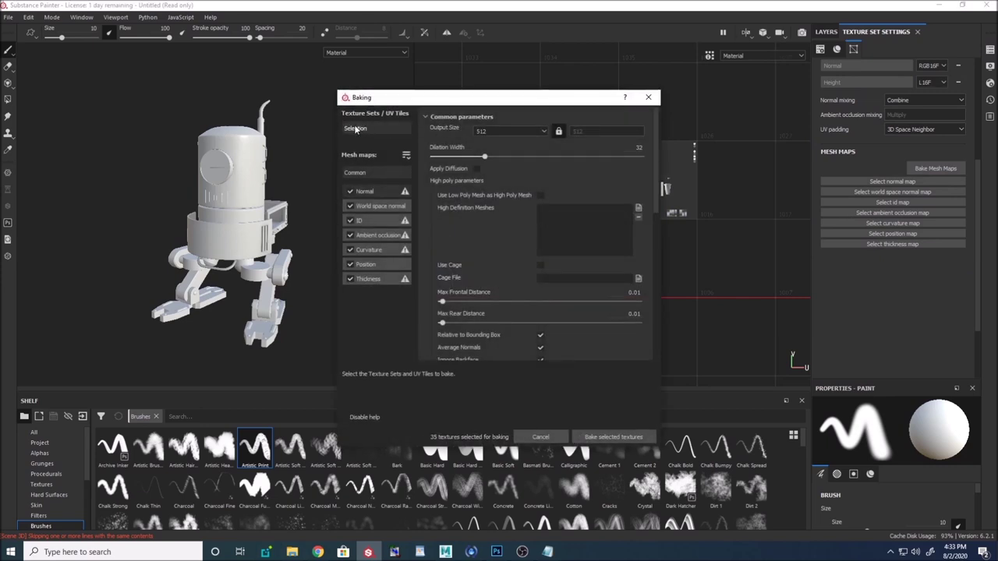
pyautogui.click(437, 131)
pyautogui.click(438, 144)
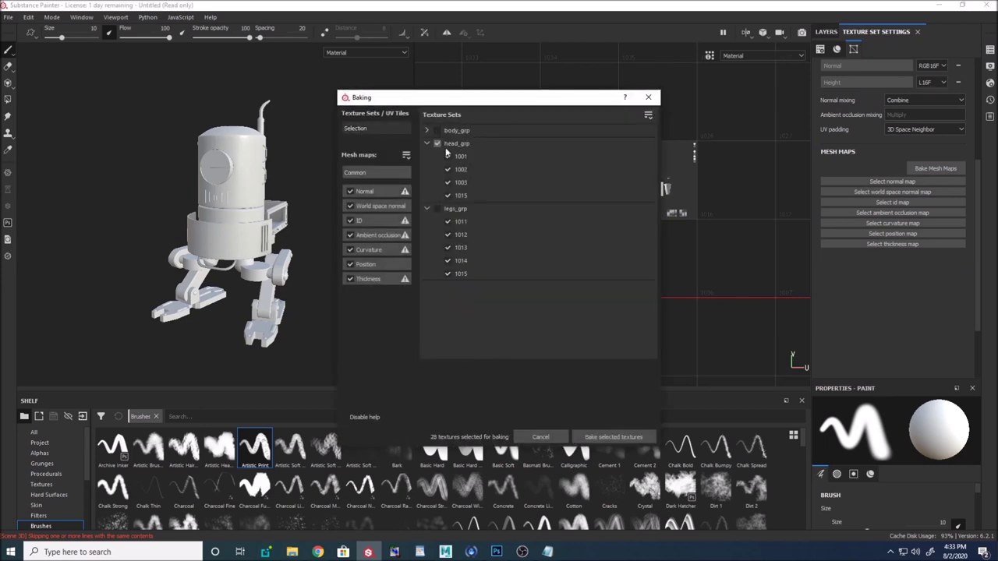
pyautogui.click(594, 439)
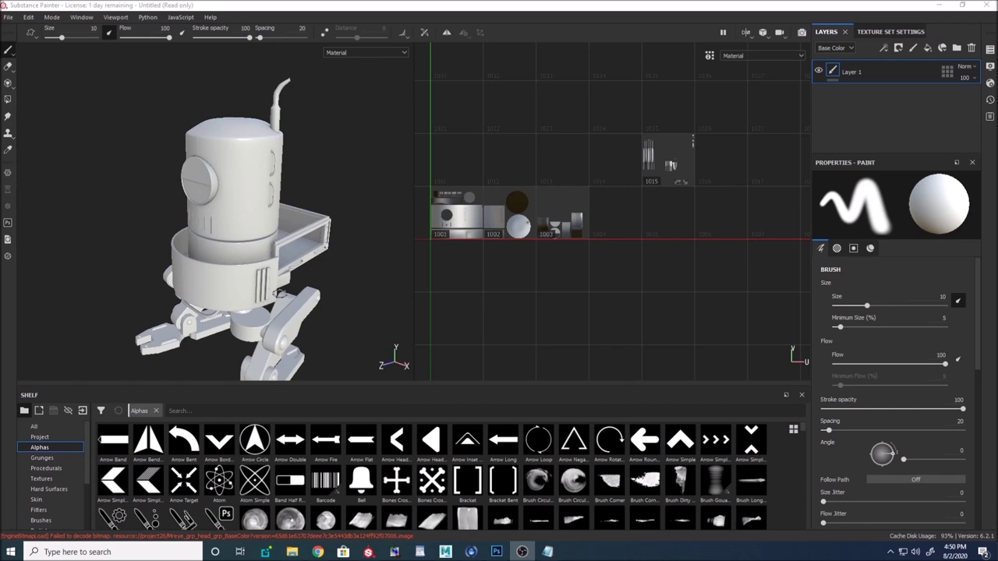
# Step: Orbit the robot, check body_grp's UV tiles in the Texture Set List, then go back to head_grp
pyautogui.keyDown('alt'); pyautogui.moveTo(366, 187); pyautogui.dragTo(536, 277); pyautogui.keyUp('alt')
pyautogui.keyDown('alt'); pyautogui.moveTo(476, 283); pyautogui.dragTo(371, 257); pyautogui.keyUp('alt')
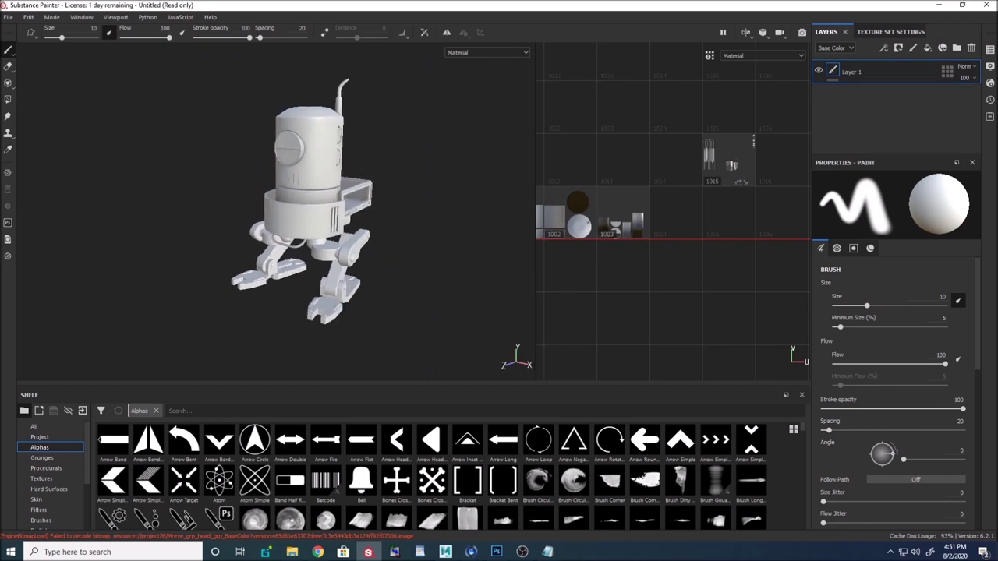
pyautogui.click(990, 50)
pyautogui.click(918, 89)
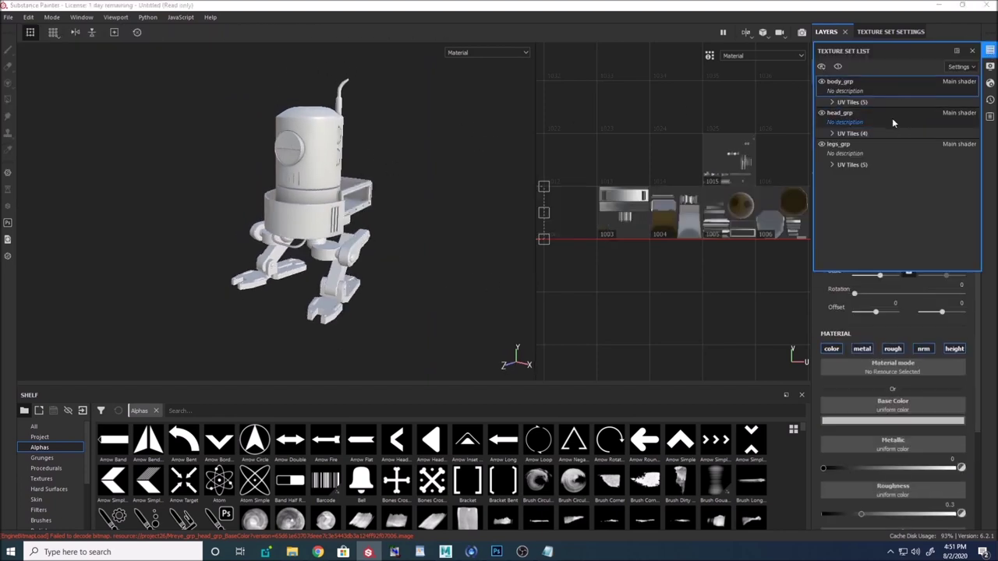
pyautogui.click(892, 118)
pyautogui.click(8, 16)
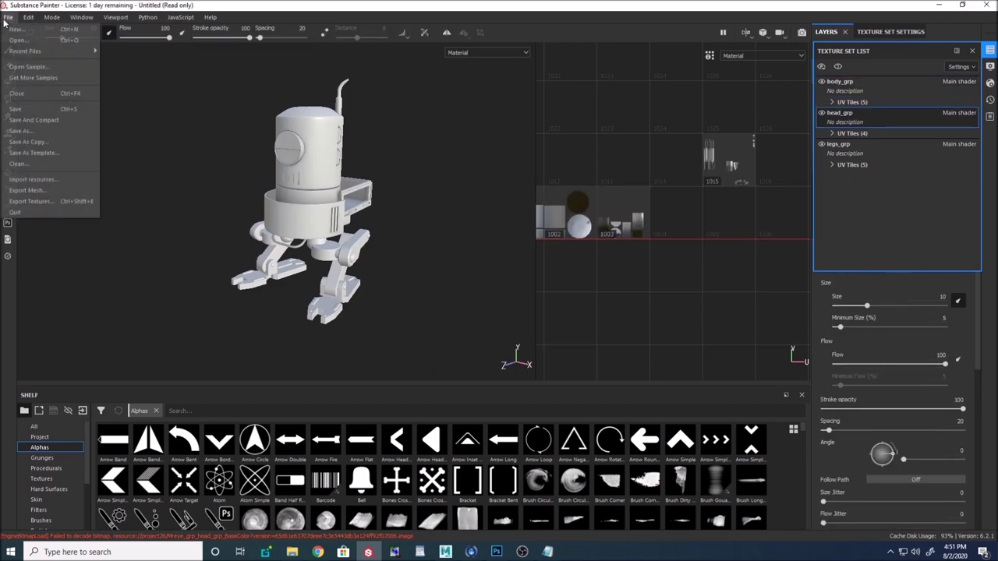
# Step: Add Mreye_grp_head_grp_BaseColor.1001.png from the _maps folder to the Import resources list
pyautogui.click(41, 183)
pyautogui.click(567, 136)
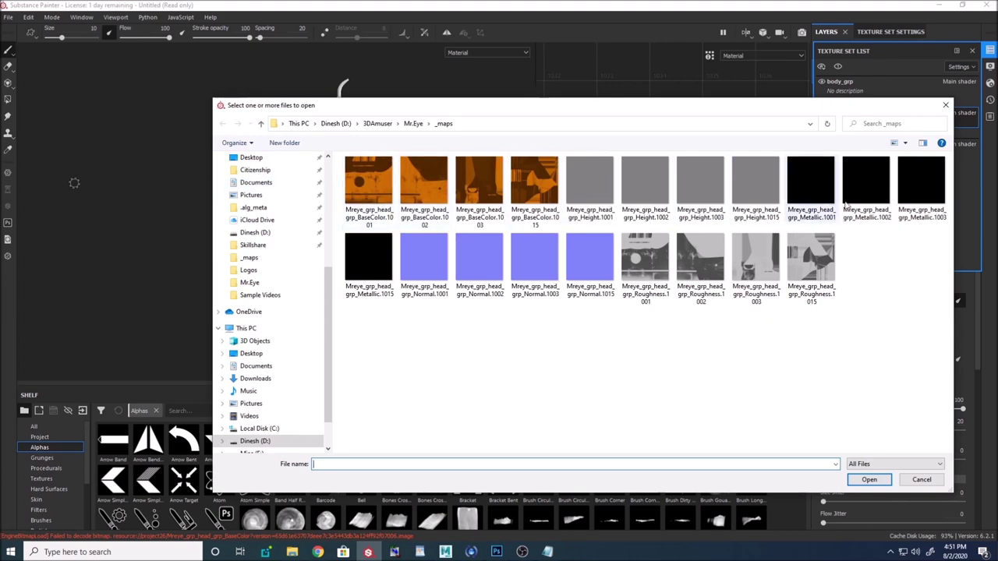
pyautogui.click(364, 174)
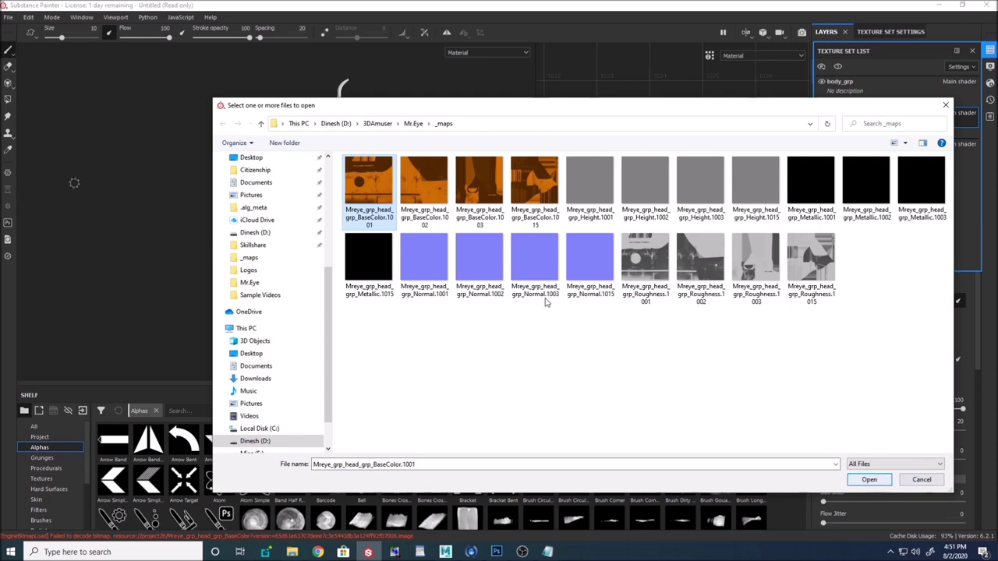
pyautogui.click(869, 479)
pyautogui.click(631, 166)
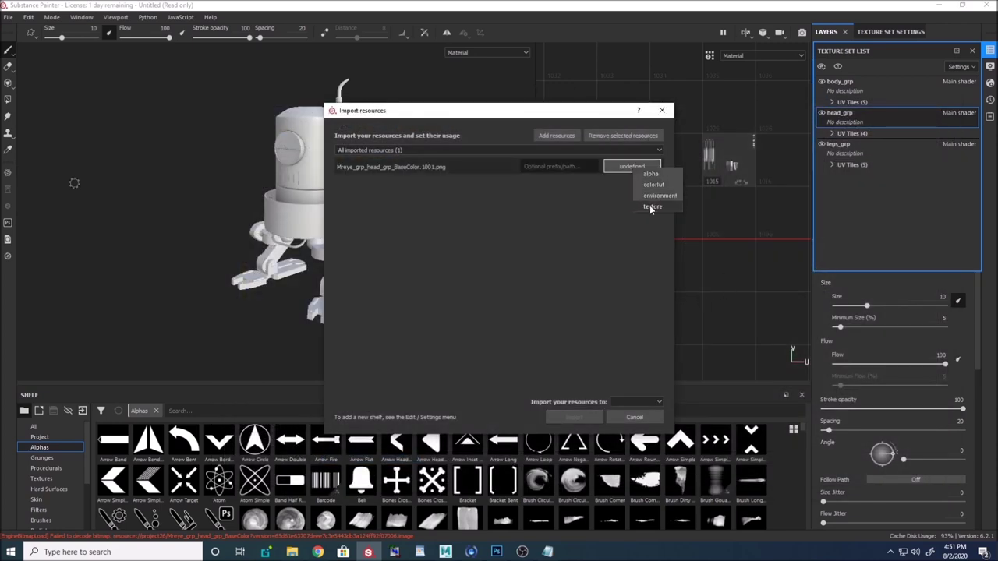
# Step: Import the head_grp BaseColor image with texture usage into project 'Untitled'
pyautogui.click(650, 205)
pyautogui.click(636, 402)
pyautogui.click(633, 418)
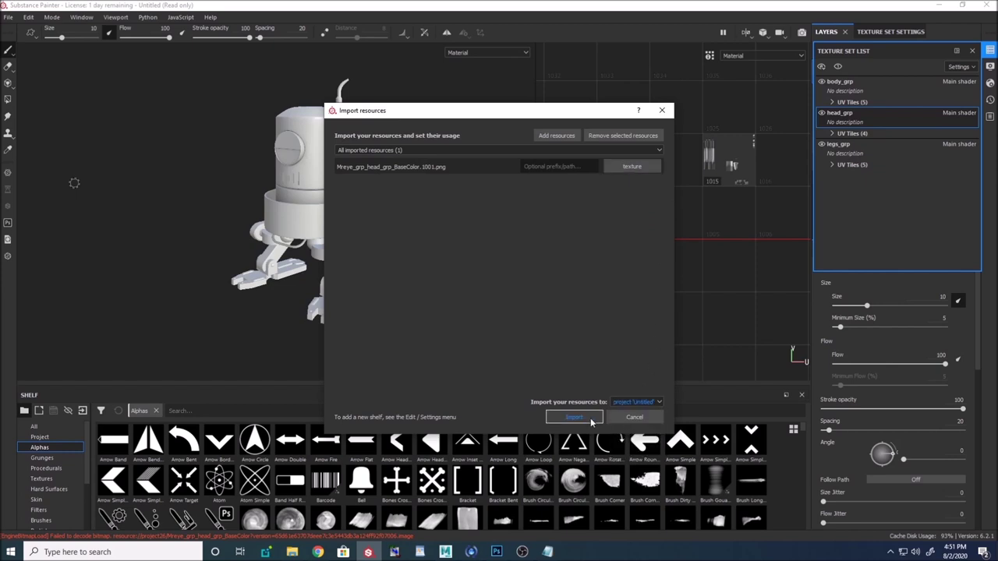
pyautogui.click(586, 418)
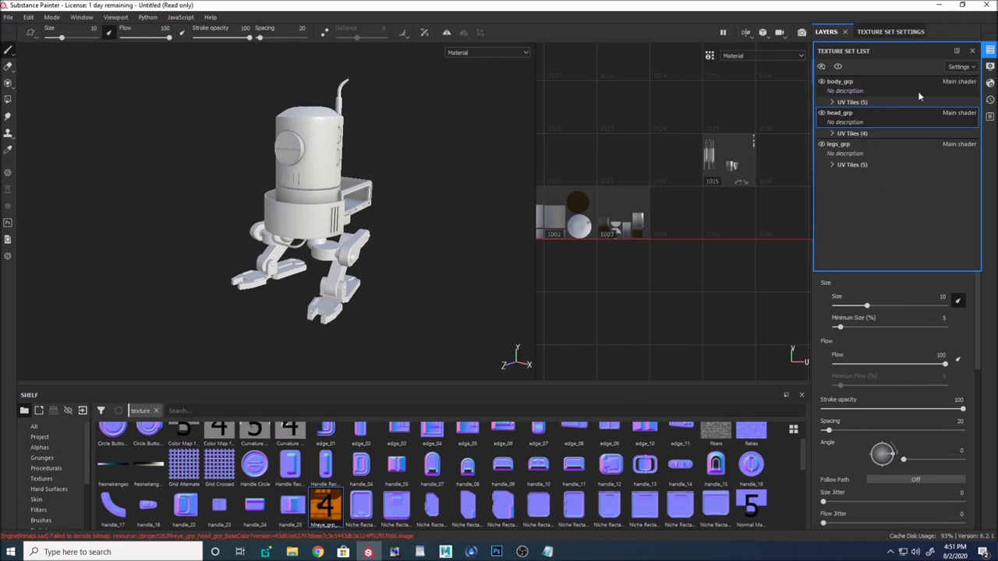
# Step: Add Fill layer 1 with the Mreye head_grp BaseColor texture as its Base Color
pyautogui.click(972, 50)
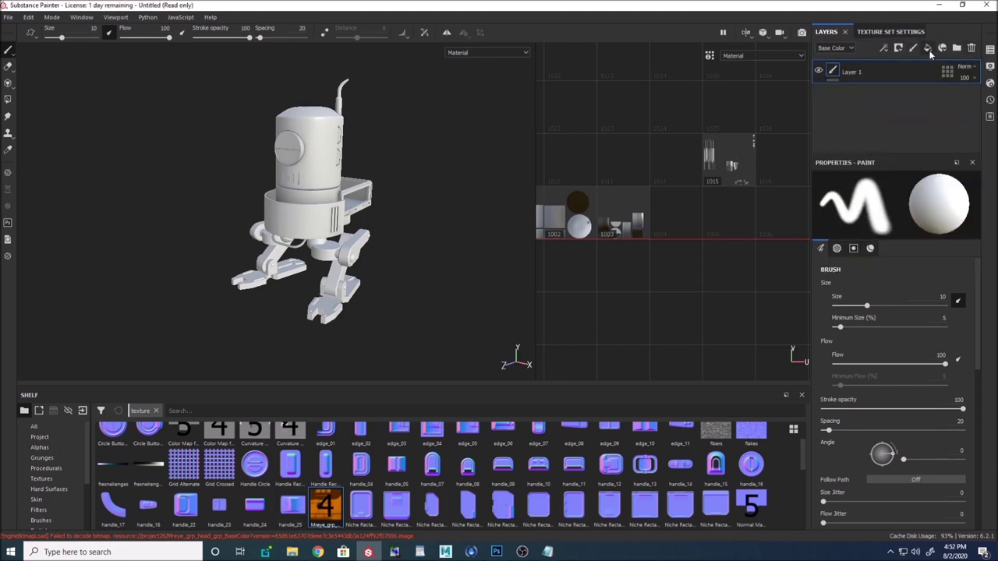
pyautogui.click(927, 47)
pyautogui.moveTo(326, 507); pyautogui.dragTo(866, 413)
pyautogui.moveTo(374, 223)
pyautogui.keyDown('alt'); pyautogui.mouseDown()
pyautogui.moveTo(347, 165)
pyautogui.moveTo(460, 234)
pyautogui.moveTo(346, 215)
pyautogui.moveTo(367, 220)
pyautogui.mouseUp(); pyautogui.keyUp('alt')
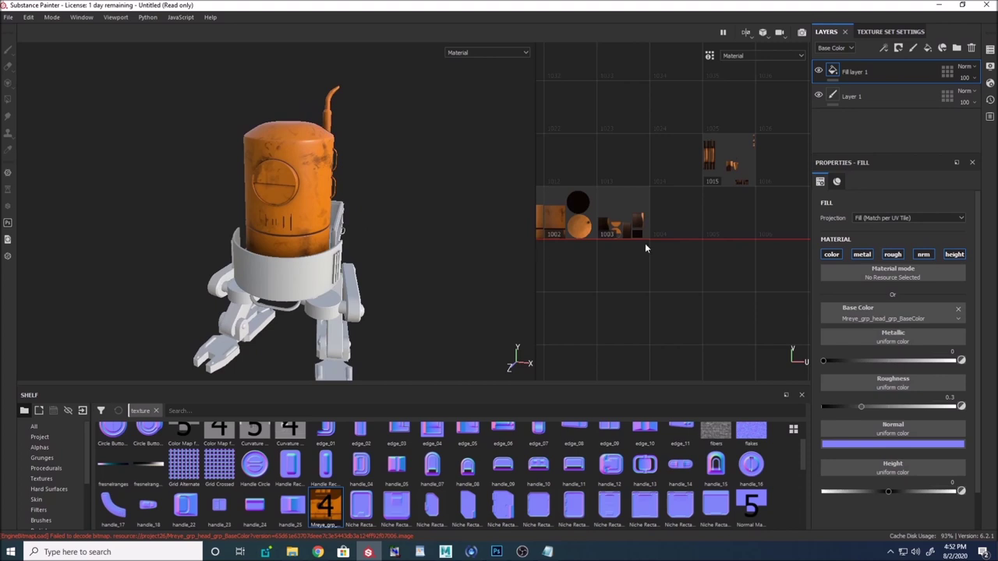
pyautogui.scroll(5, 717, 229)
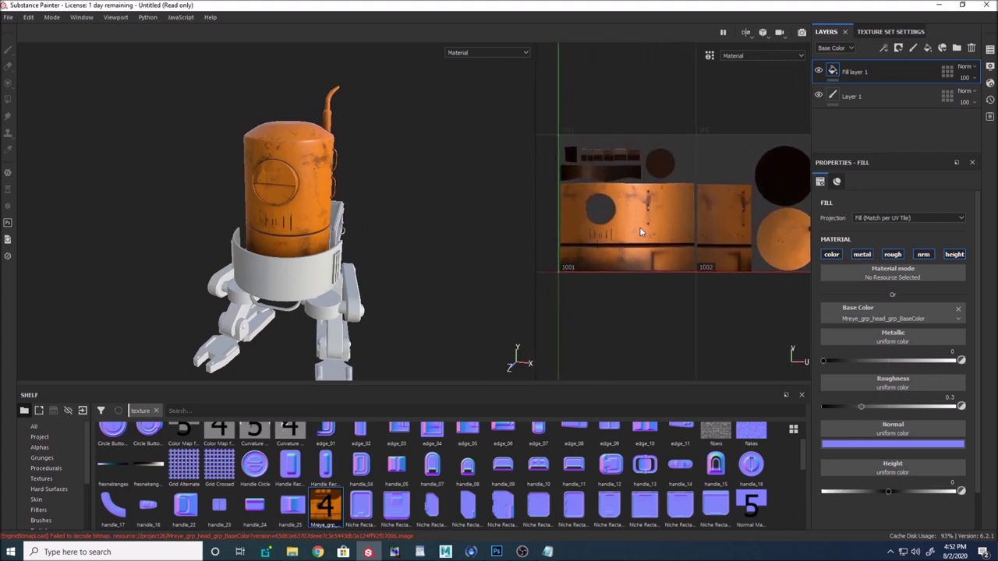
pyautogui.scroll(-1, 640, 232)
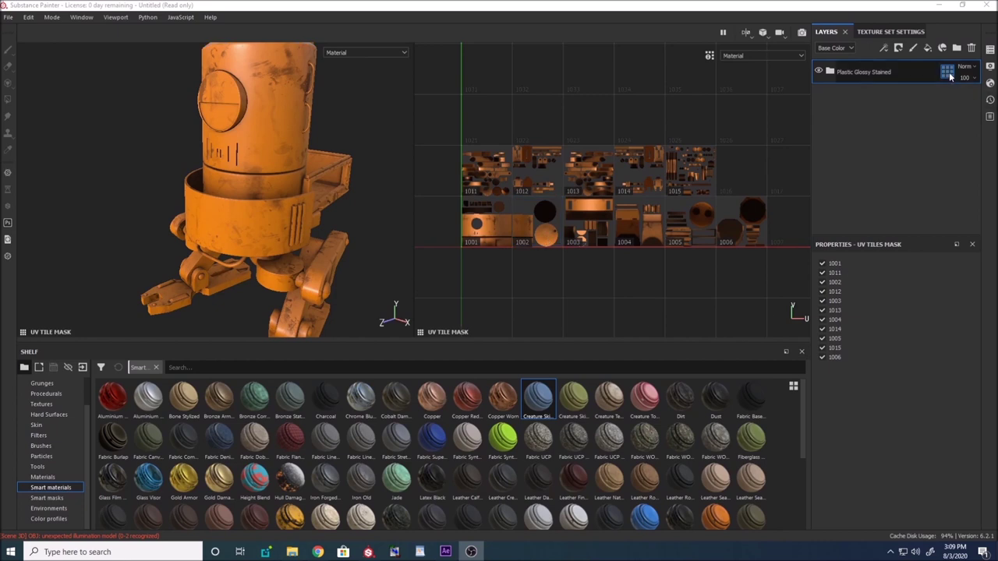
# Step: Restrict the Plastic Glossy Stained UV tile mask to tiles 1012, 1002, 1003 and 1013
pyautogui.moveTo(764, 244)
pyautogui.mouseDown()
pyautogui.moveTo(501, 134)
pyautogui.moveTo(775, 248)
pyautogui.mouseUp()
pyautogui.keyDown('alt'); pyautogui.moveTo(266, 209); pyautogui.dragTo(294, 197); pyautogui.keyUp('alt')
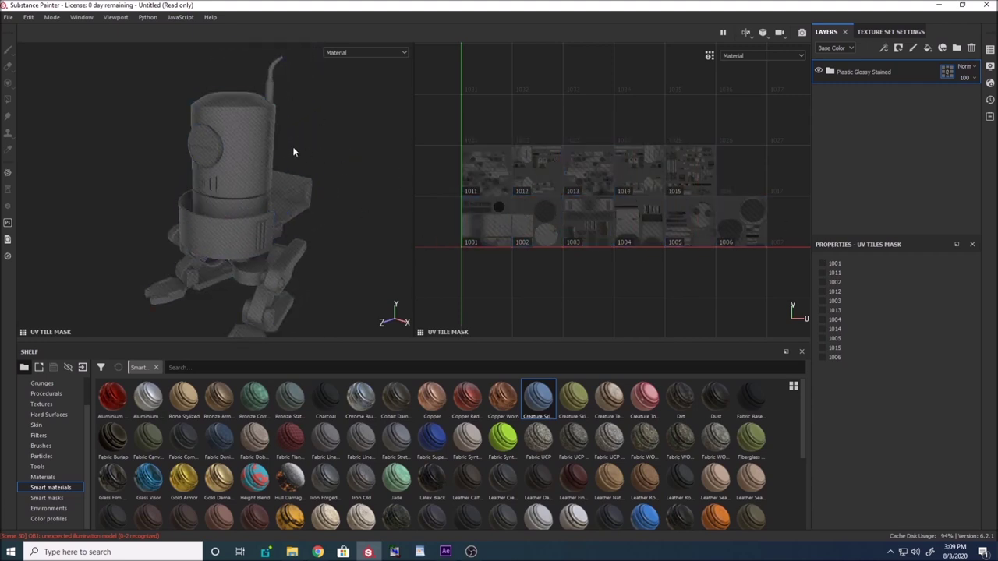
pyautogui.scroll(2, 462, 259)
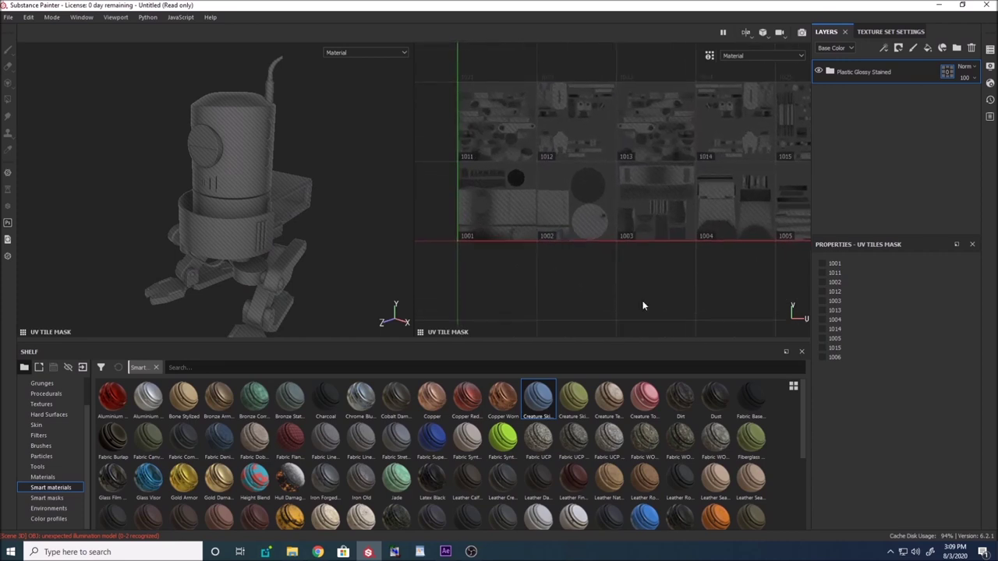
pyautogui.click(584, 118)
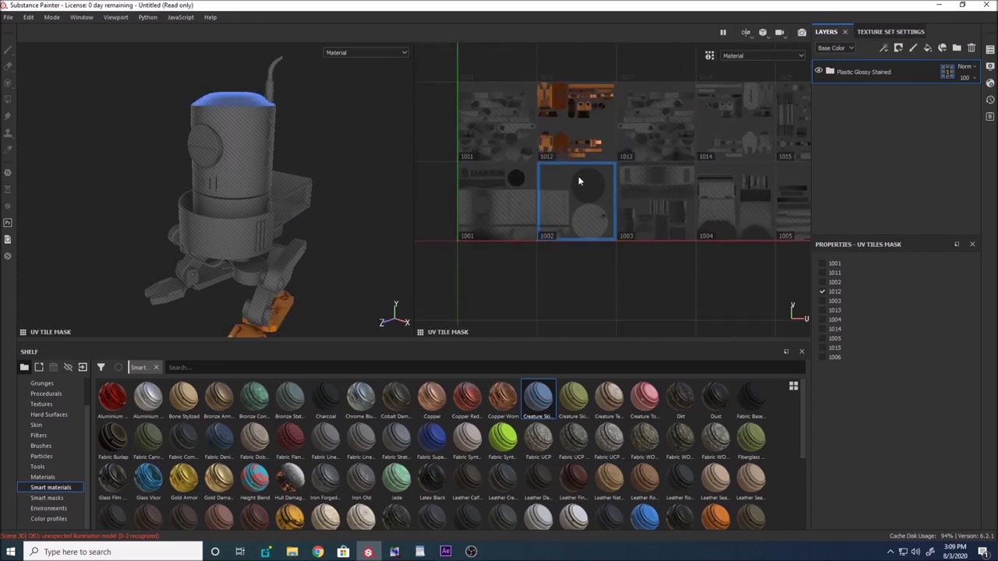
pyautogui.click(578, 175)
pyautogui.click(680, 200)
pyautogui.click(662, 145)
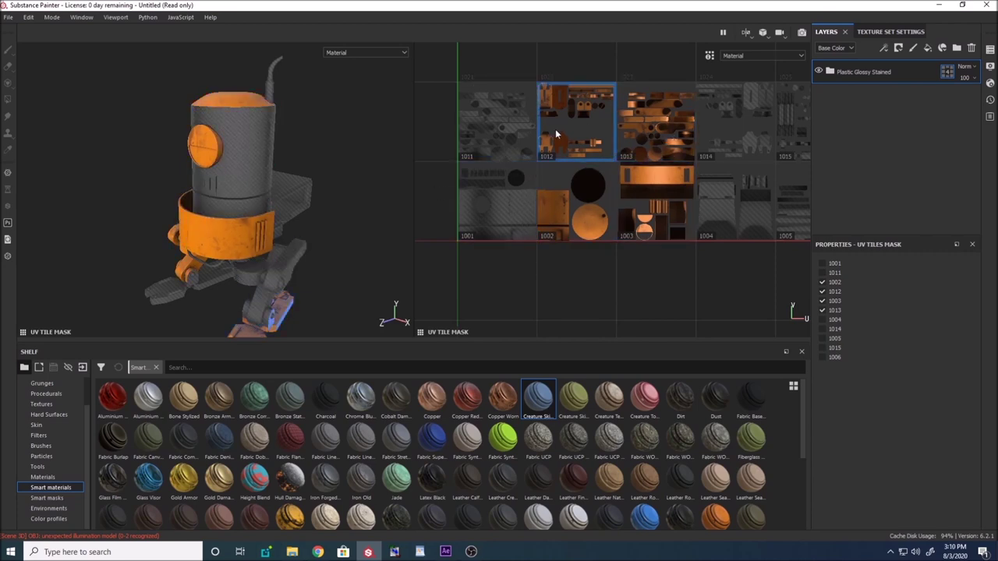
# Step: Hide the Plastic Glossy Stained folder and add a new paint layer above it
pyautogui.click(818, 70)
pyautogui.click(913, 48)
pyautogui.scroll(-2, 454, 105)
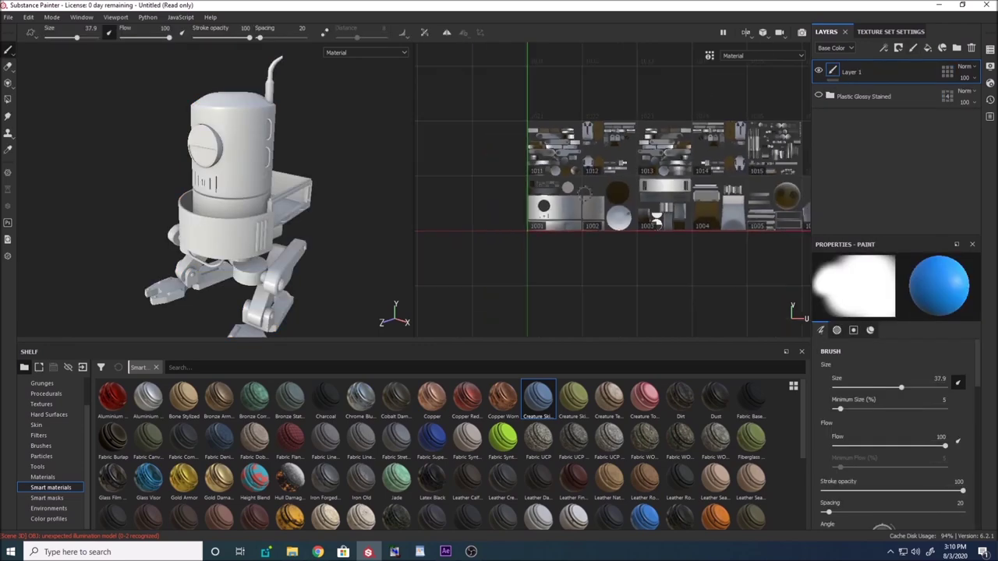
# Step: Mask Layer 1 to UV tiles 1012, 1002, 1003 and 1013
pyautogui.click(947, 71)
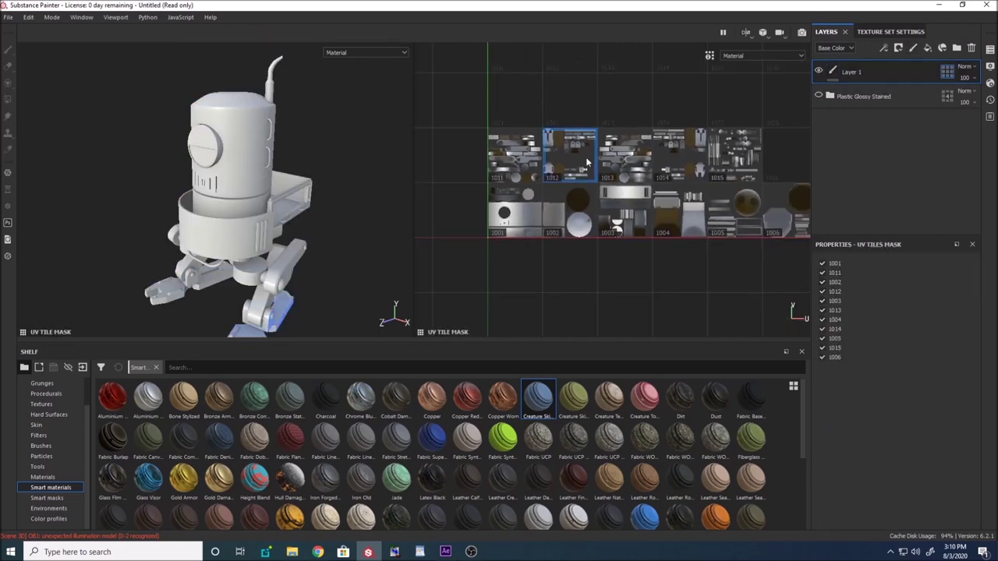
pyautogui.scroll(-1, 481, 113)
pyautogui.click(795, 249)
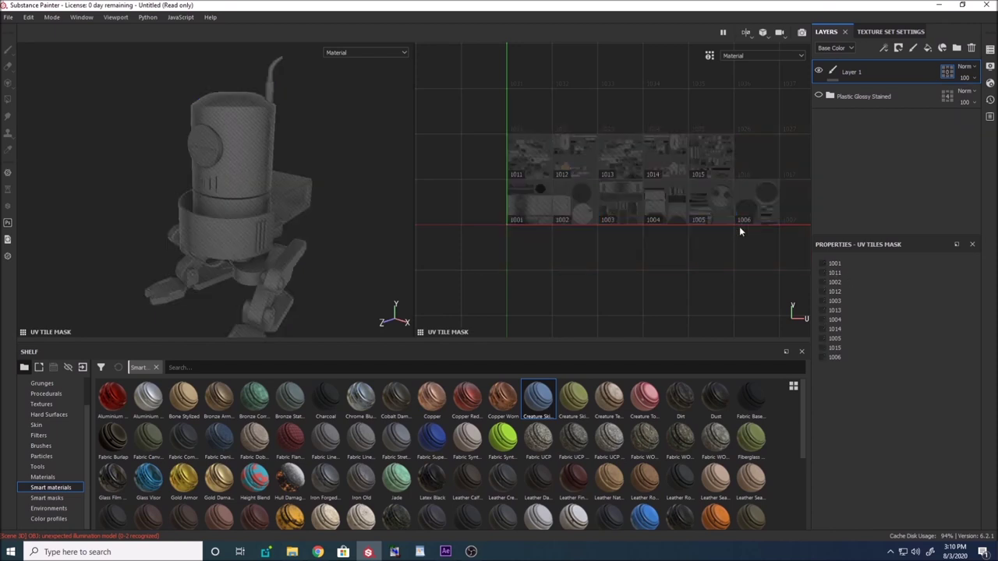
pyautogui.scroll(3, 484, 188)
pyautogui.click(655, 125)
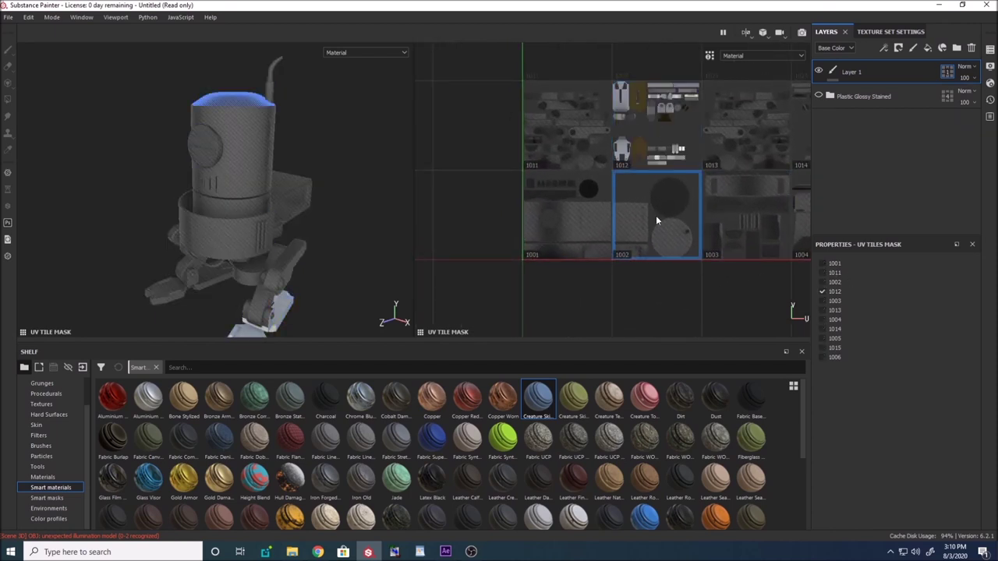
pyautogui.click(655, 215)
pyautogui.moveTo(725, 218); pyautogui.dragTo(631, 222, button='middle')
pyautogui.click(631, 221)
pyautogui.click(660, 106)
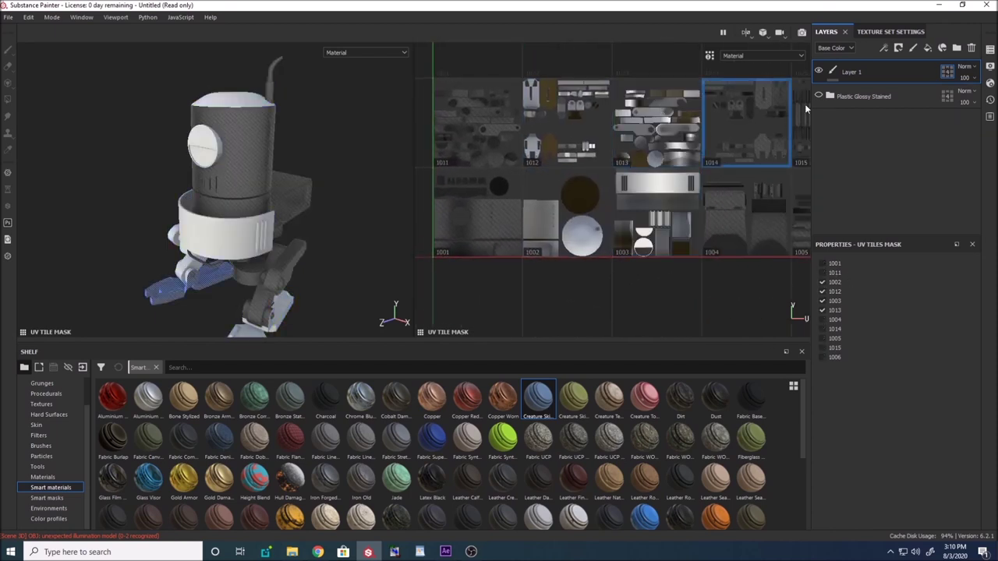
pyautogui.click(834, 72)
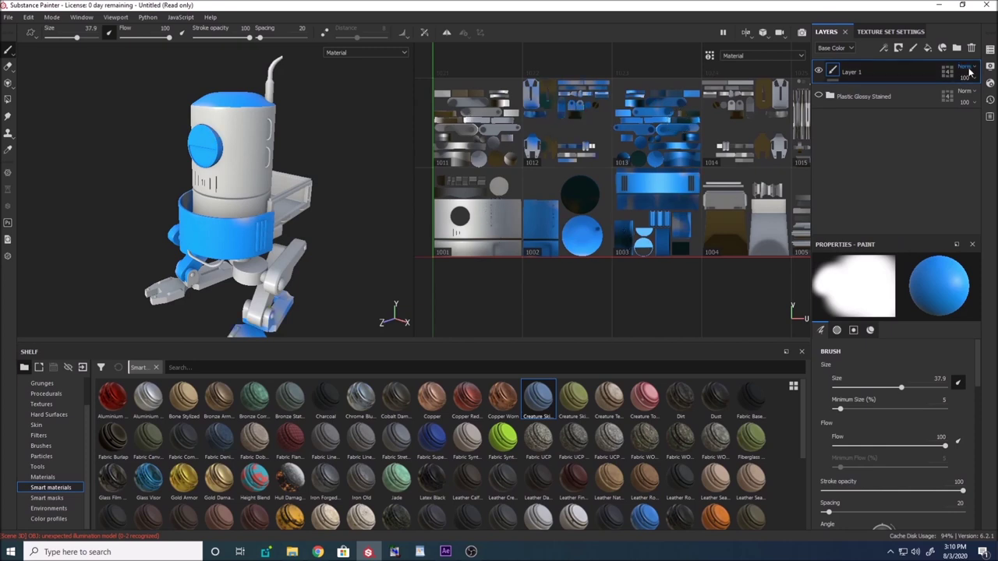
# Step: Swap Layer 1's tiles 1003 and 1013 for 1004 and 1014, then add another paint layer
pyautogui.click(948, 75)
pyautogui.click(735, 226)
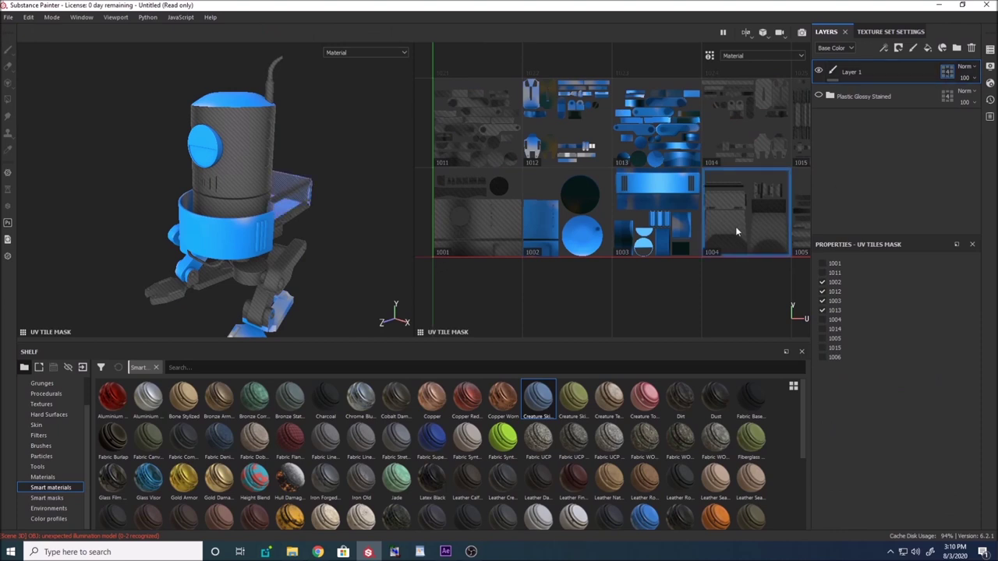
pyautogui.click(750, 144)
pyautogui.click(678, 118)
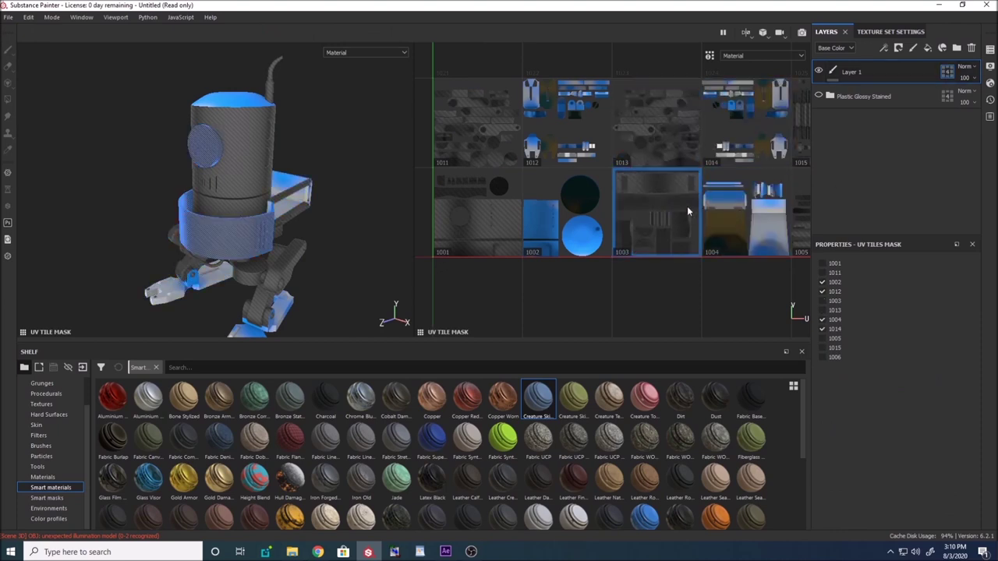
pyautogui.click(687, 202)
pyautogui.scroll(-1, 672, 175)
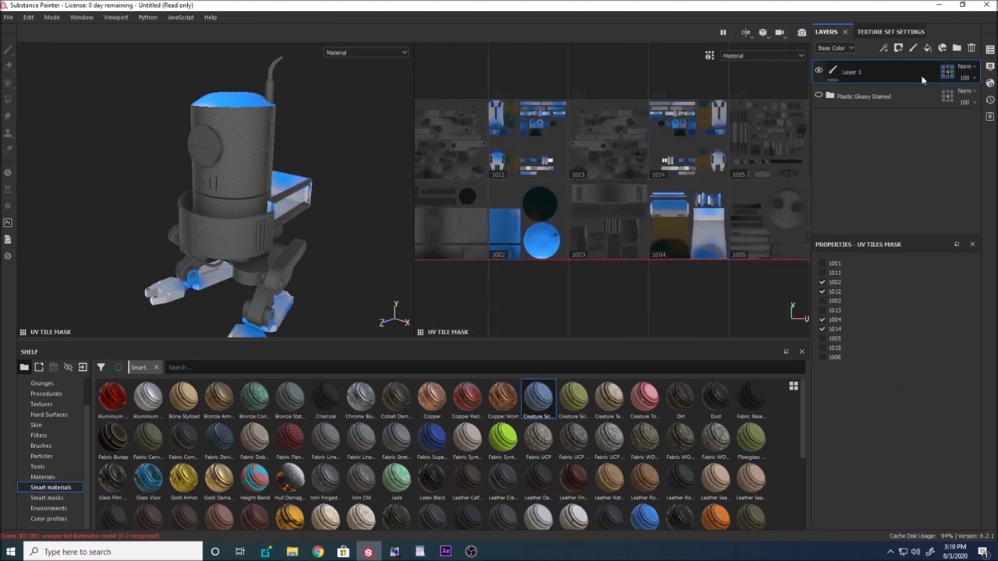
pyautogui.click(913, 48)
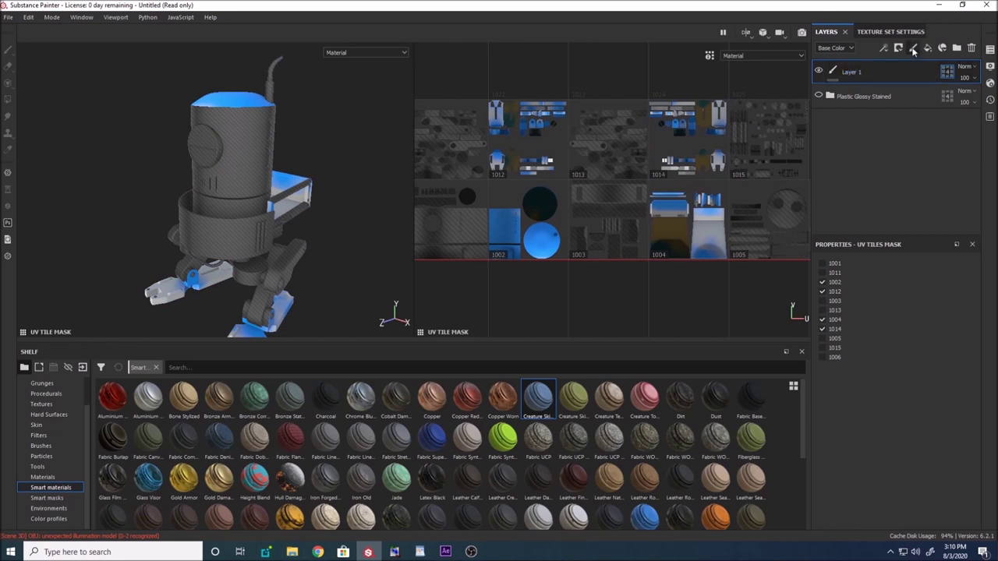
# Step: Add a fill layer and a folder masked to tiles 1005 and 1004, then drop a smart material on it
pyautogui.click(927, 48)
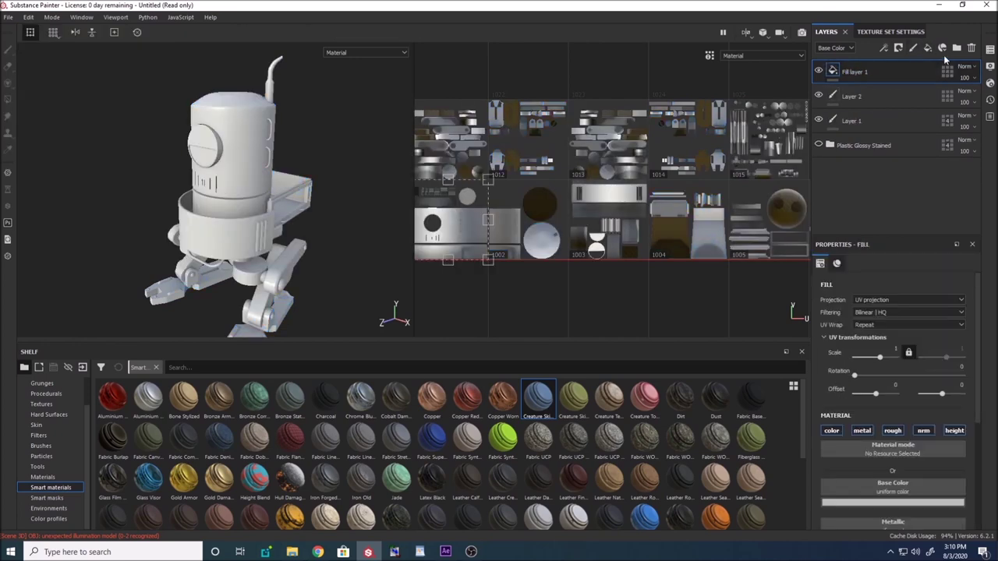
pyautogui.click(956, 48)
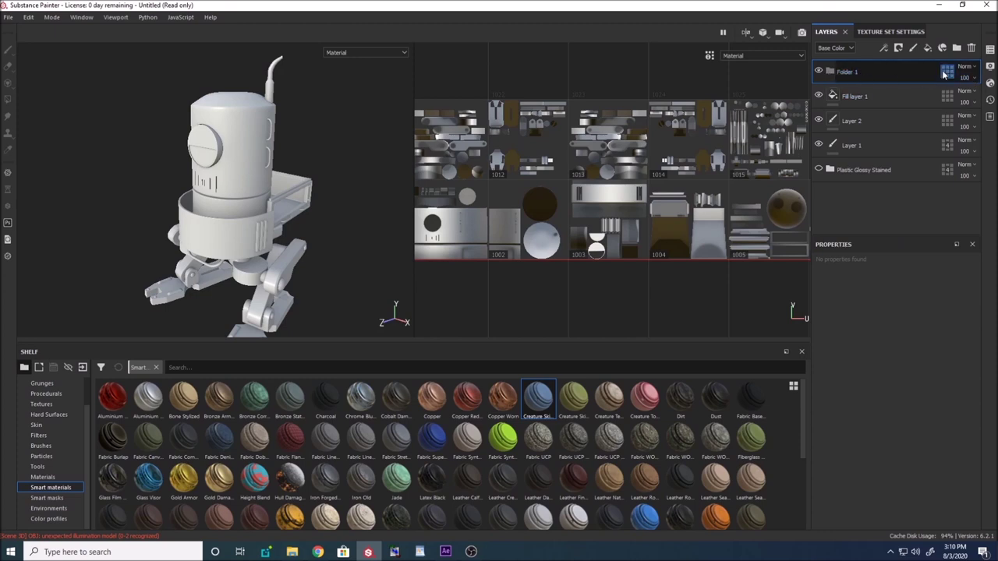
pyautogui.click(948, 72)
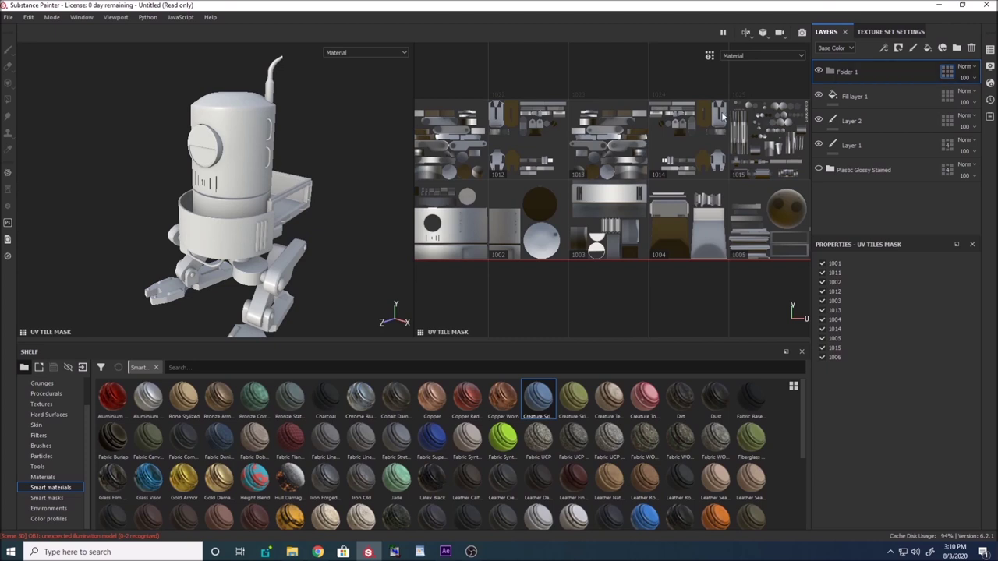
pyautogui.press('f')
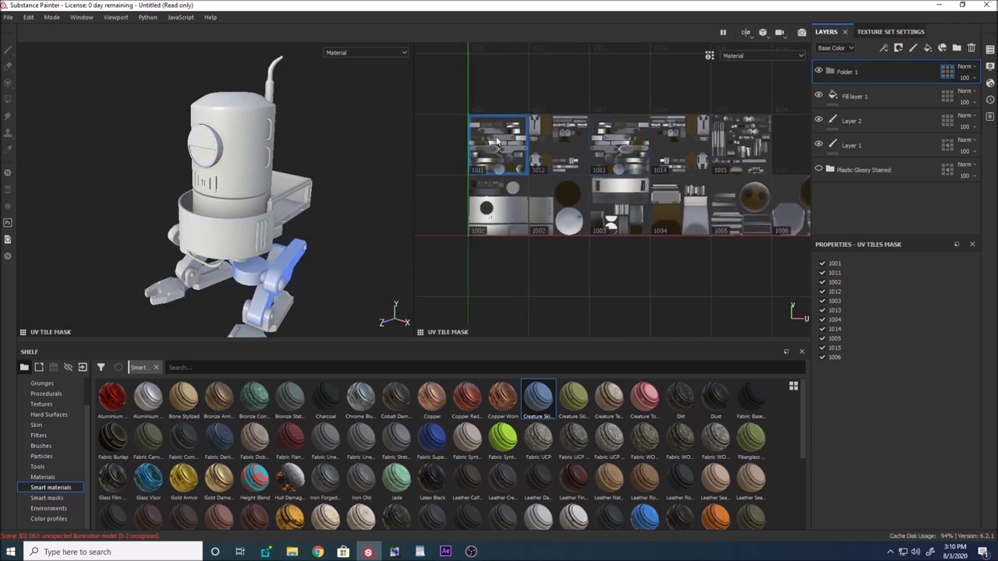
pyautogui.click(737, 224)
pyautogui.click(676, 198)
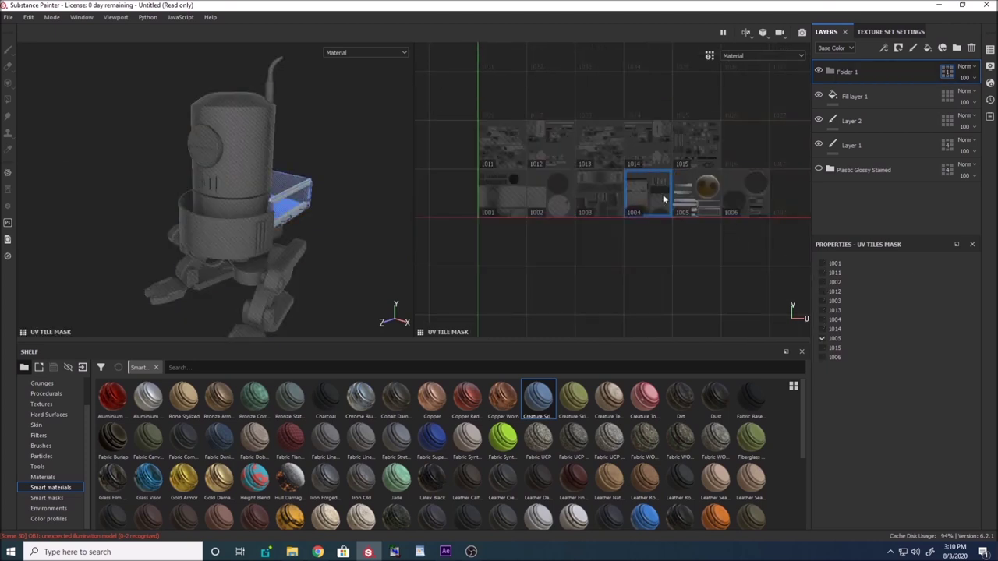
pyautogui.keyDown('ctrl'); pyautogui.click(636, 195); pyautogui.keyUp('ctrl')
pyautogui.moveTo(644, 397); pyautogui.dragTo(858, 73)
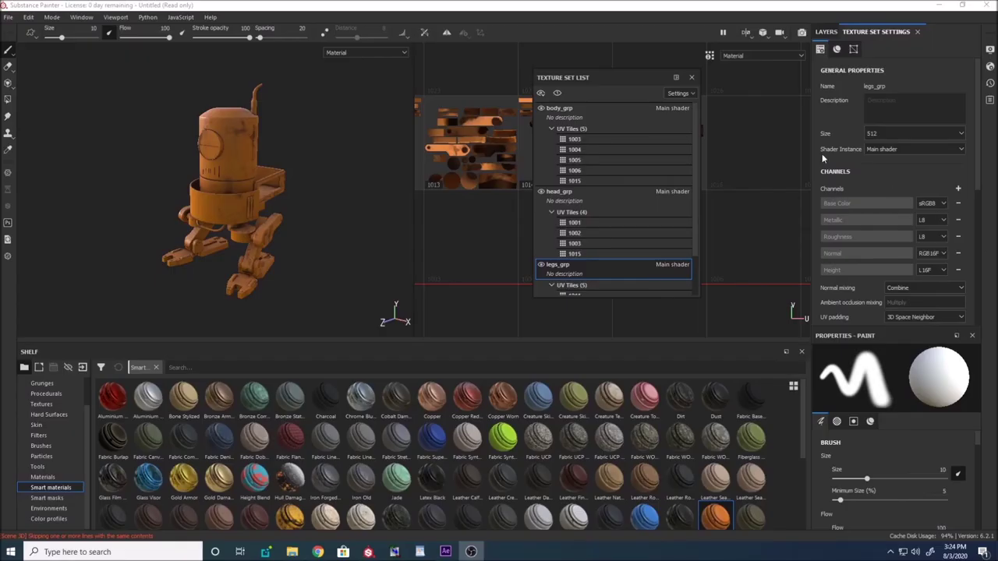
# Step: Float the Texture Set List and check body_grp, head_grp and legs_grp sizes (1024, 2048, 512)
pyautogui.click(691, 78)
pyautogui.click(990, 51)
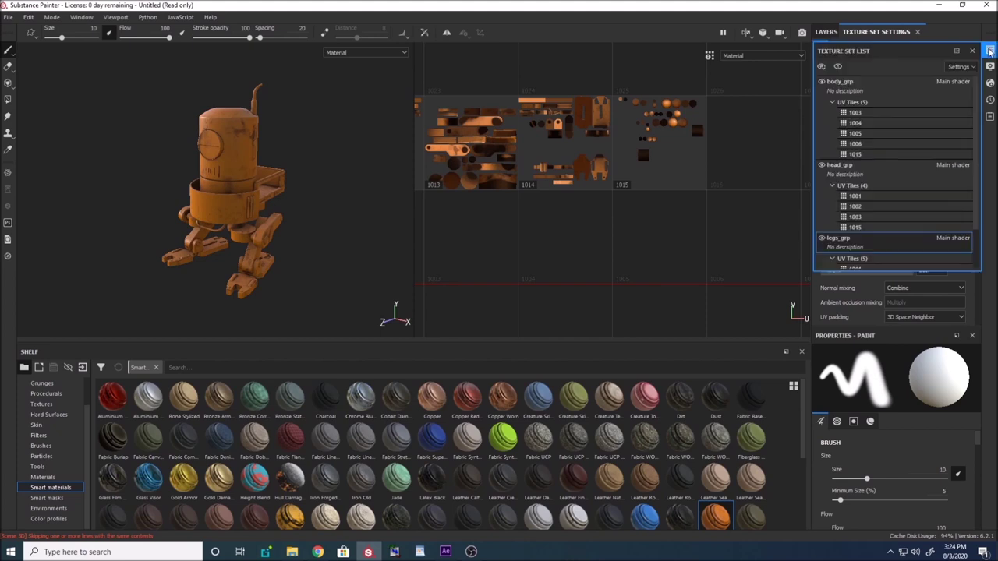
pyautogui.moveTo(908, 52); pyautogui.dragTo(721, 92)
pyautogui.click(694, 121)
pyautogui.click(674, 280)
pyautogui.click(676, 131)
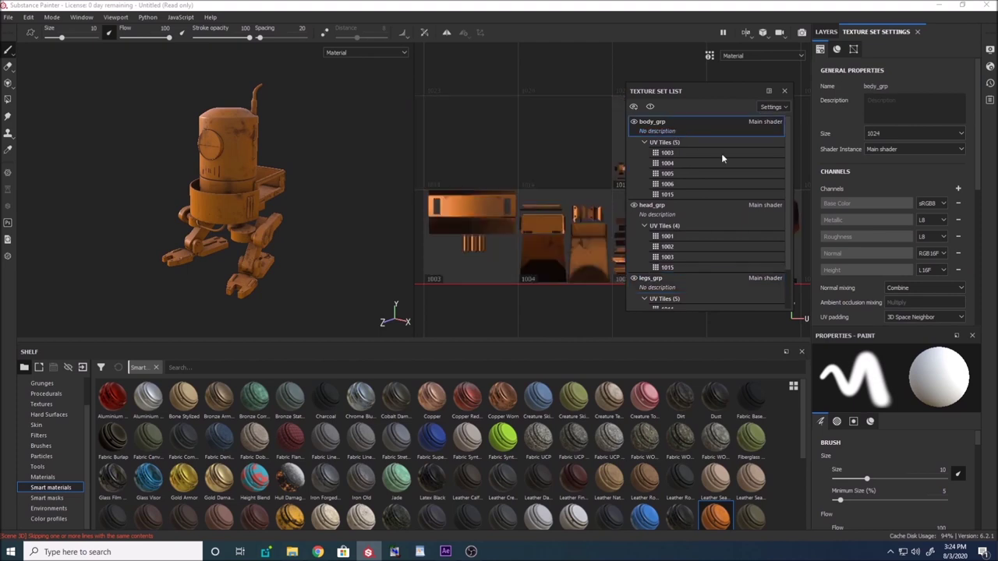
pyautogui.click(703, 205)
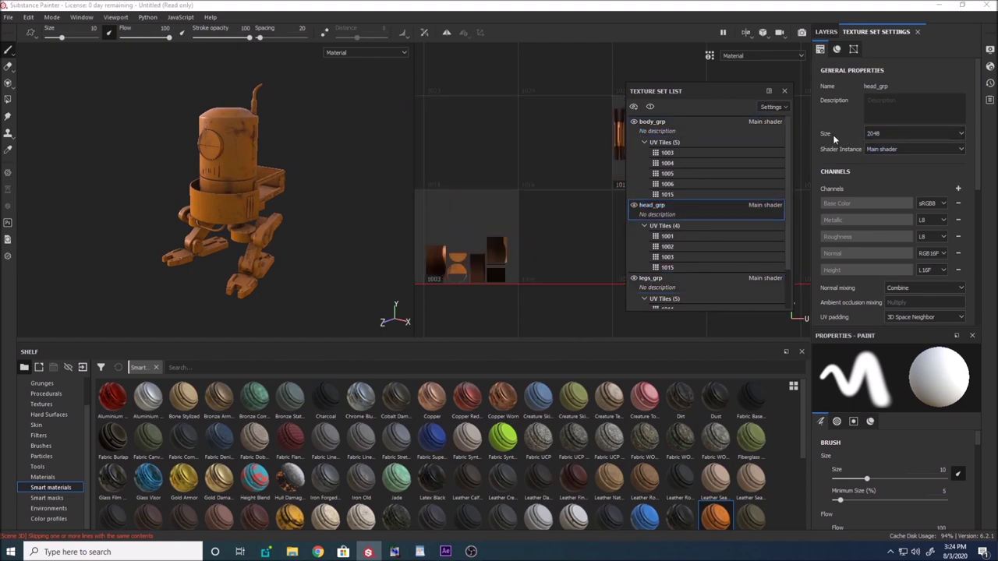
pyautogui.click(671, 287)
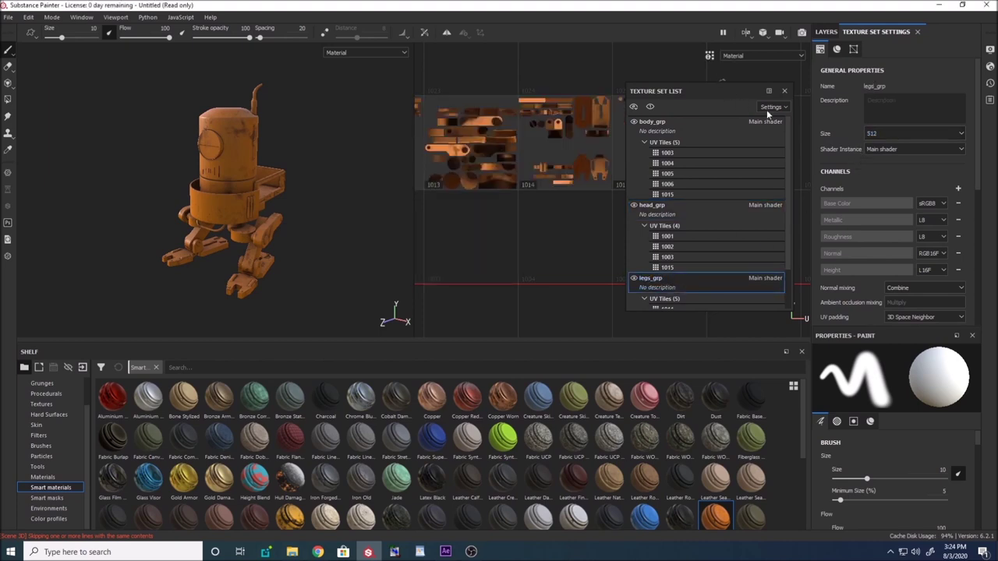
# Step: Close the texture set list and look through the File menu for the export command
pyautogui.click(785, 90)
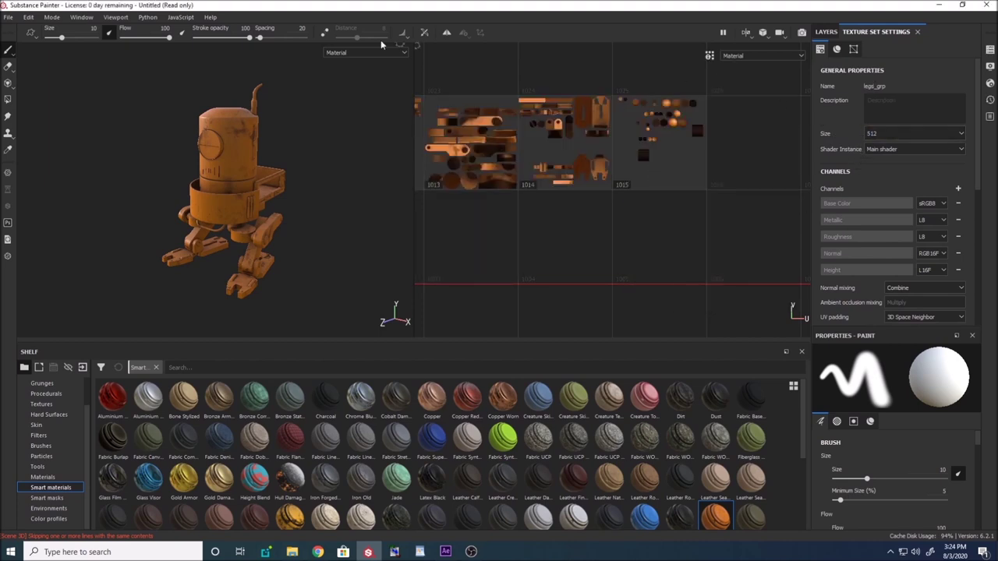
pyautogui.click(8, 17)
pyautogui.press('Escape')
# Step: Open Export Textures and review each texture set's parameters, leaving the export size unchanged
pyautogui.hotkey('ctrl', 'shift', 'e')
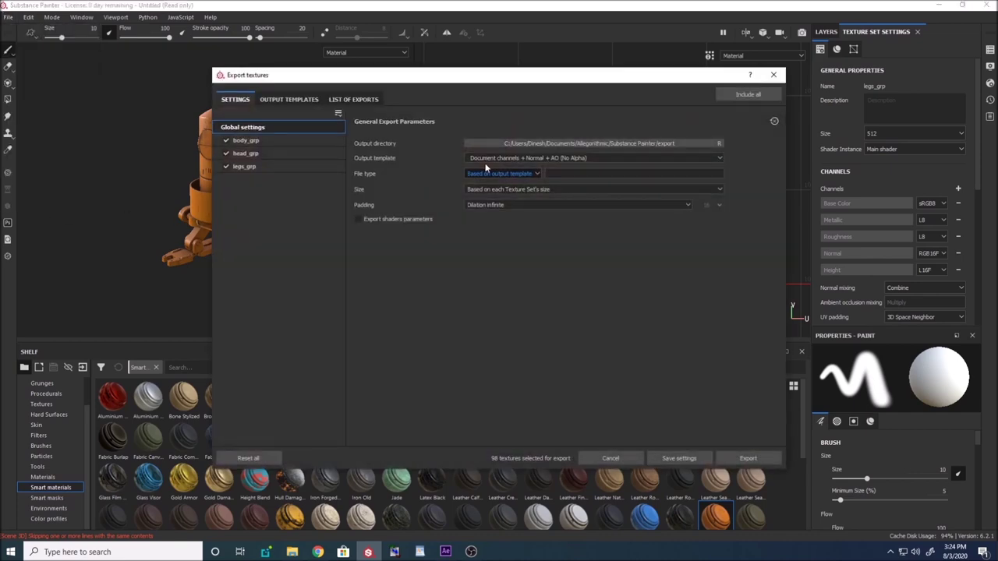
pyautogui.click(265, 144)
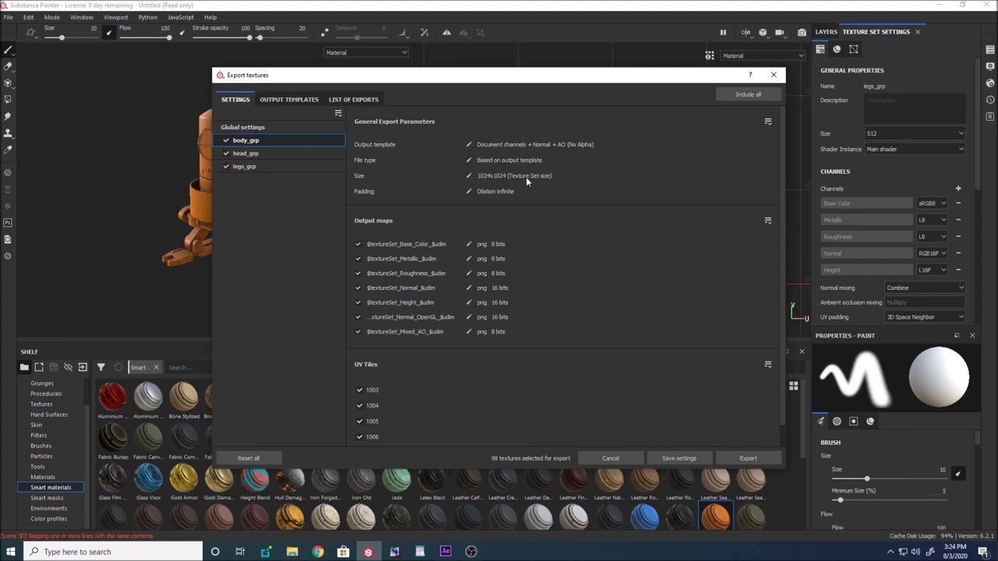
pyautogui.click(265, 152)
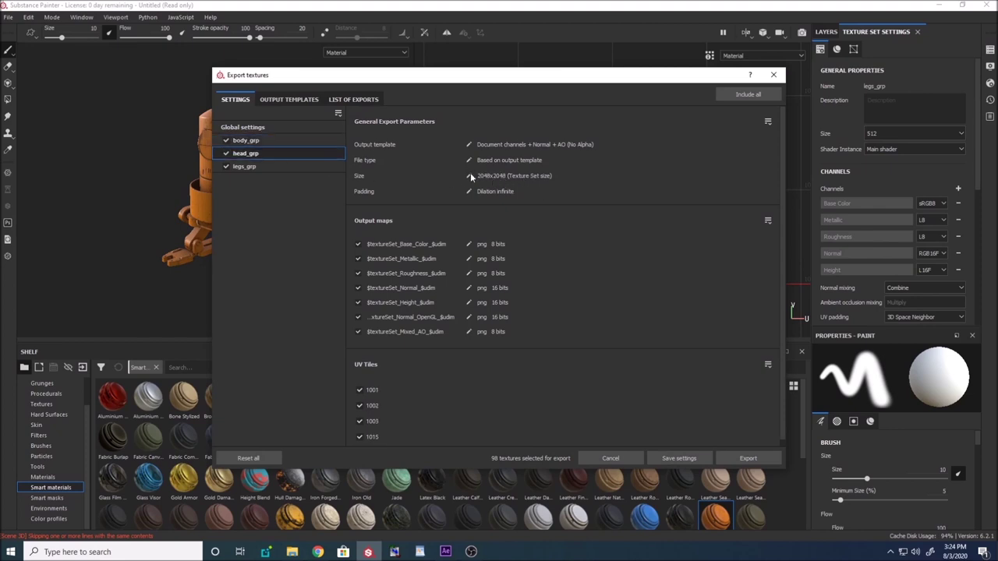
pyautogui.click(281, 168)
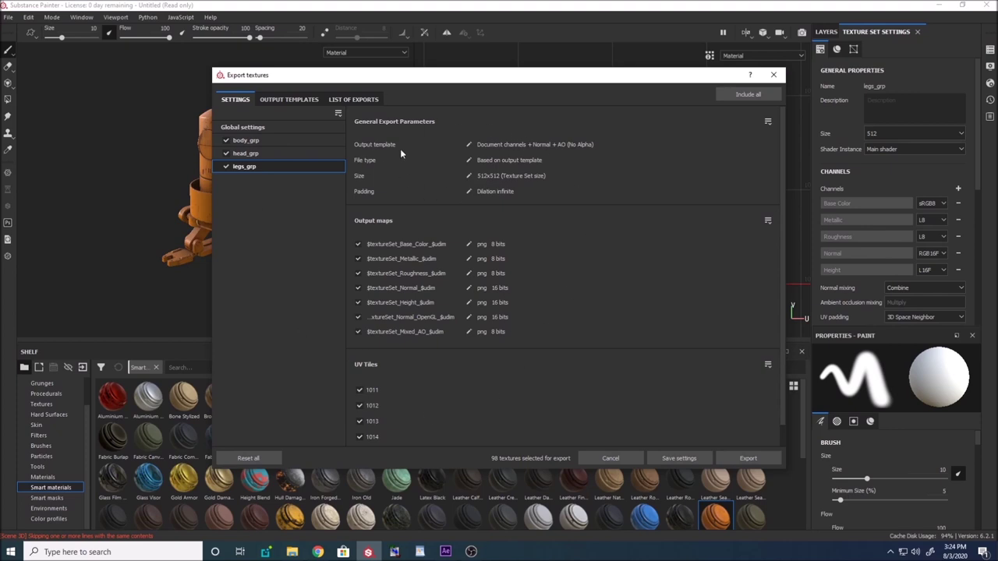
pyautogui.click(270, 127)
pyautogui.click(510, 189)
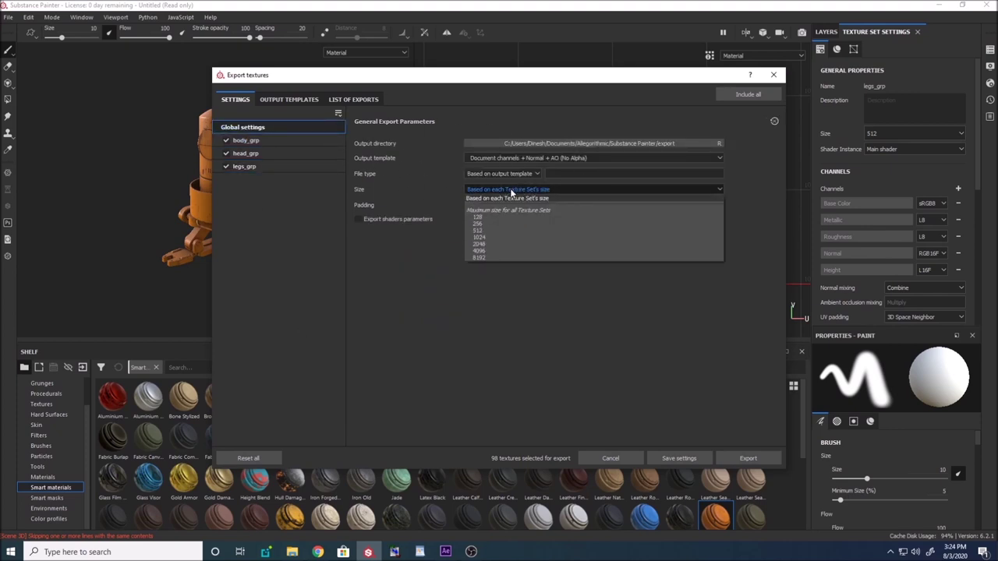
pyautogui.click(466, 303)
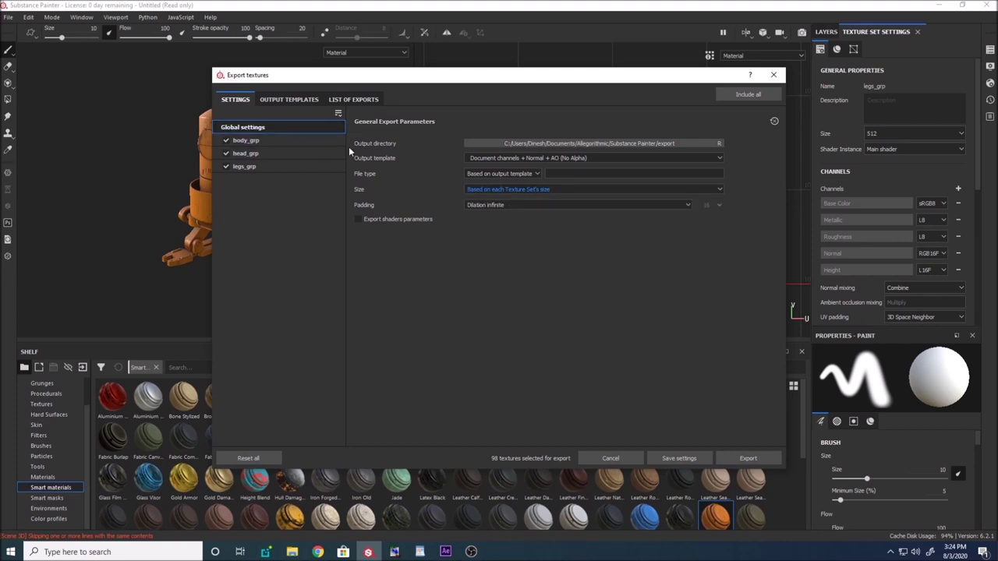
# Step: Inspect the Output Templates, examining the $udim token in the first map's name
pyautogui.click(288, 99)
pyautogui.click(434, 155)
pyautogui.doubleClick(427, 155)
pyautogui.click(427, 155)
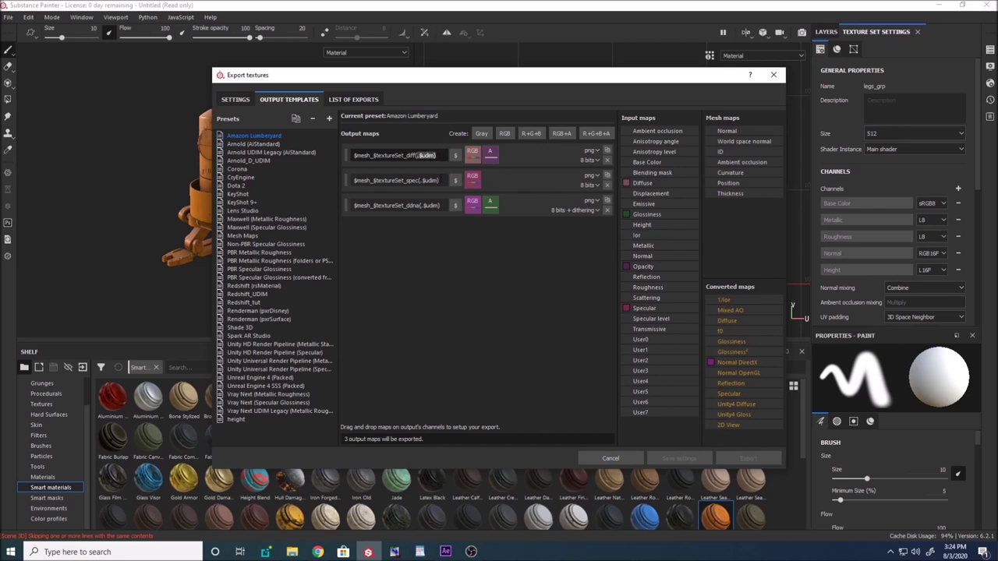
# Step: Check the exported head_grp PNG maps per UDIM tile in the _maps folder
pyautogui.click(291, 552)
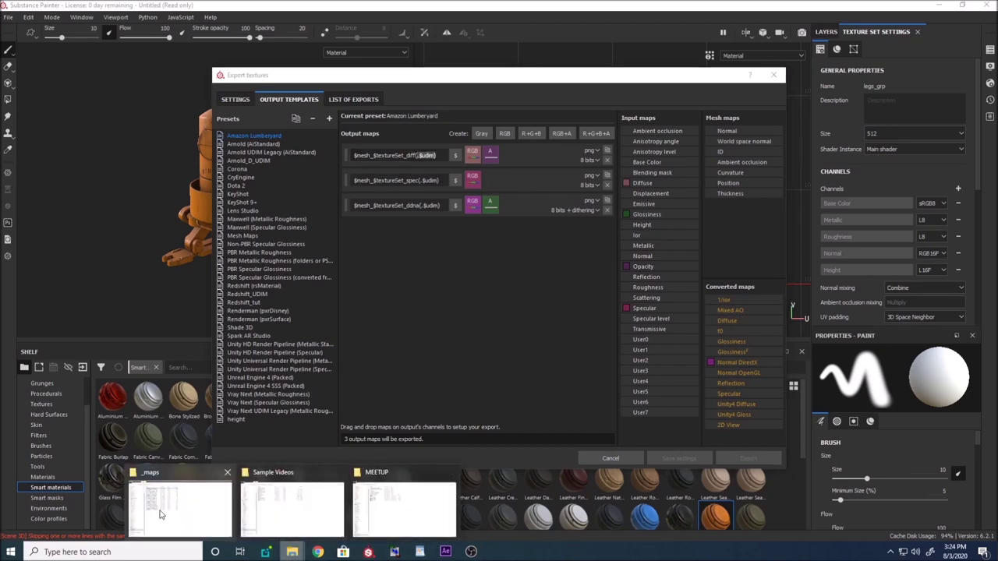
pyautogui.click(160, 514)
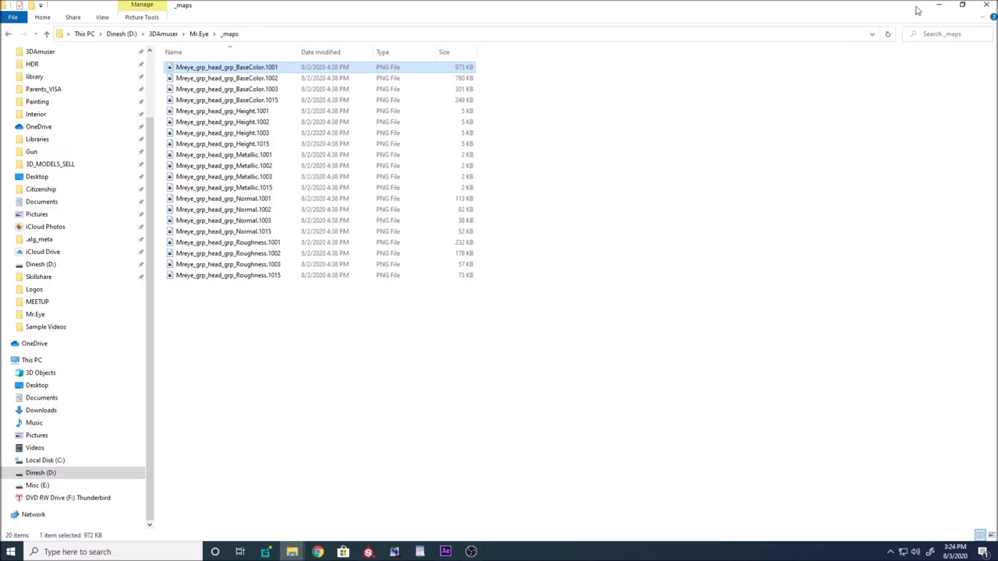
pyautogui.click(939, 6)
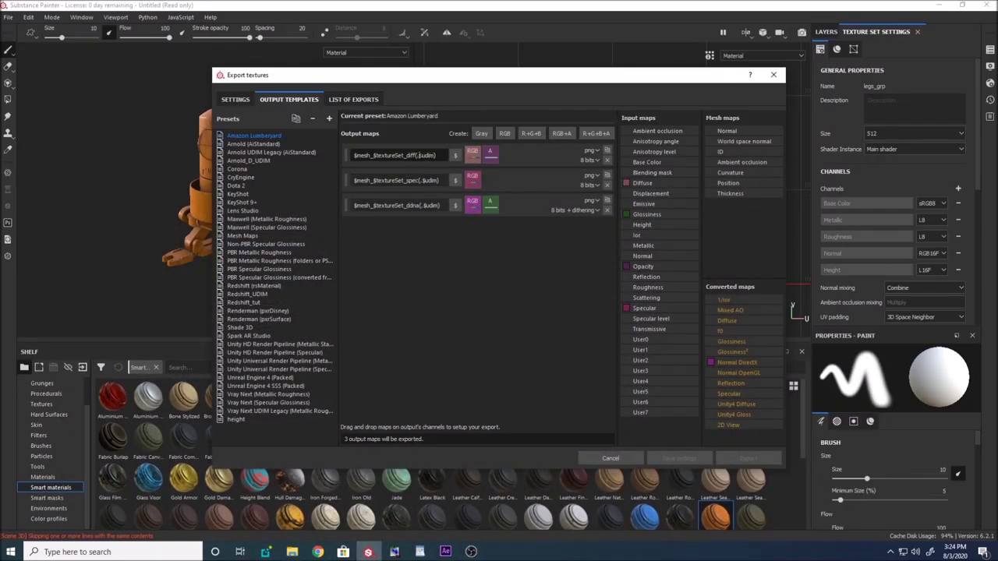